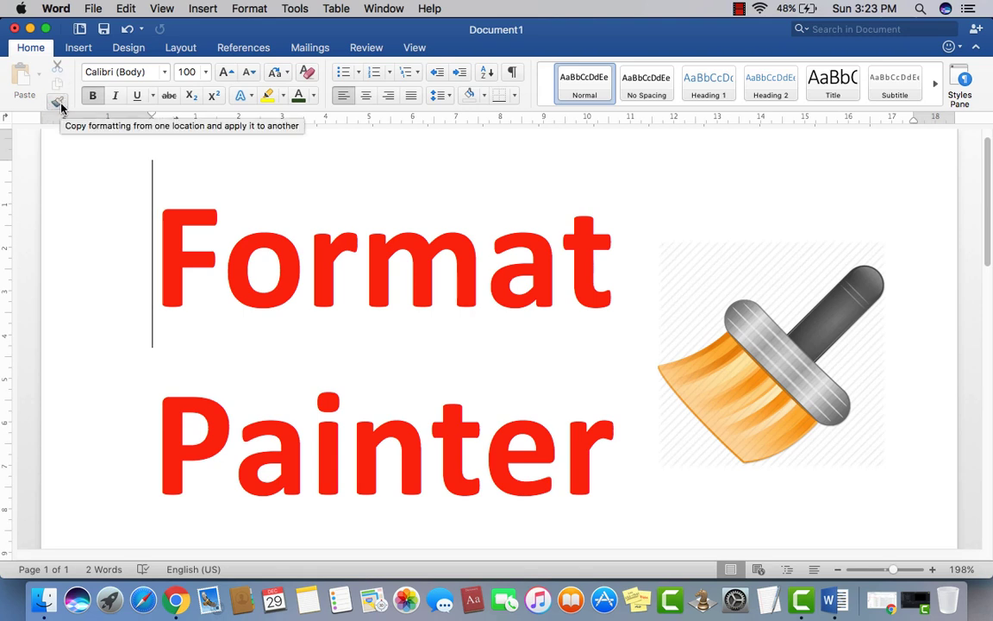
# Delete the paintbrush picture beside the 'Format Painter' title
pyautogui.click(549, 319)
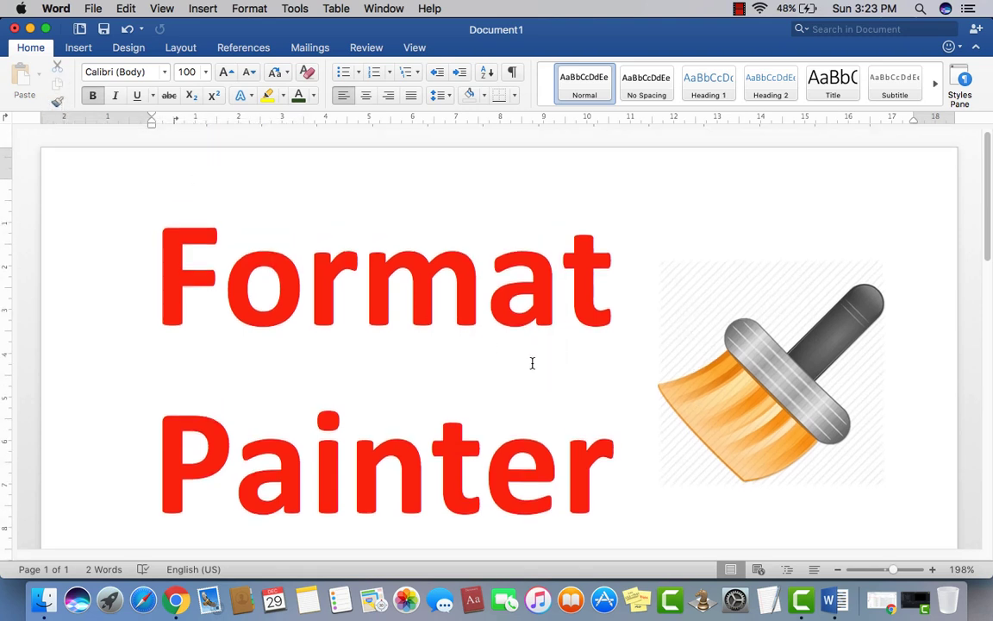
pyautogui.scroll(-5, 532, 363)
pyautogui.scroll(5, 532, 363)
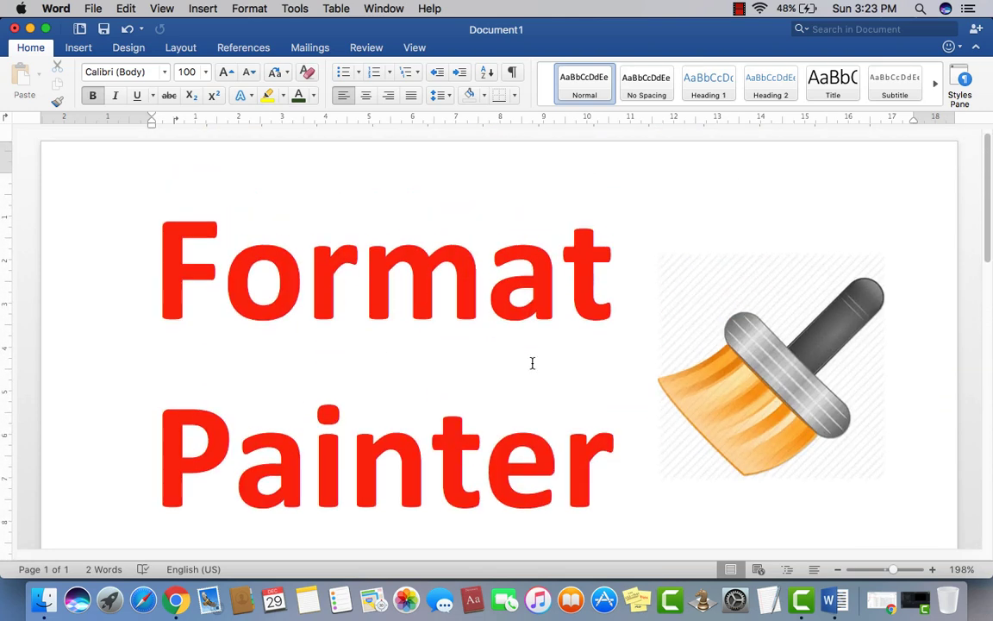
pyautogui.click(615, 466)
pyautogui.scroll(-5, 445, 321)
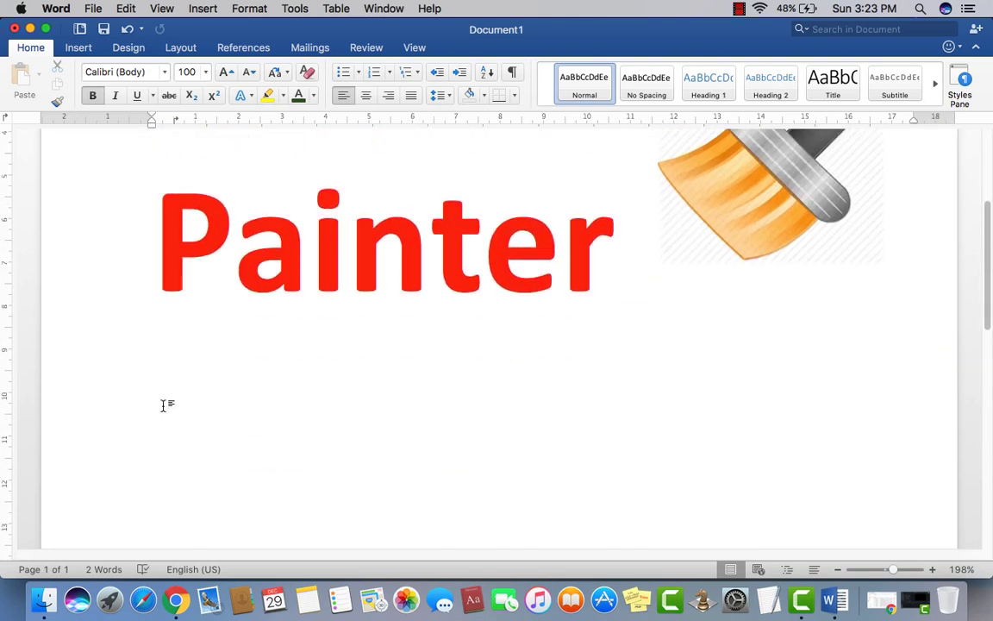
pyautogui.click(151, 400)
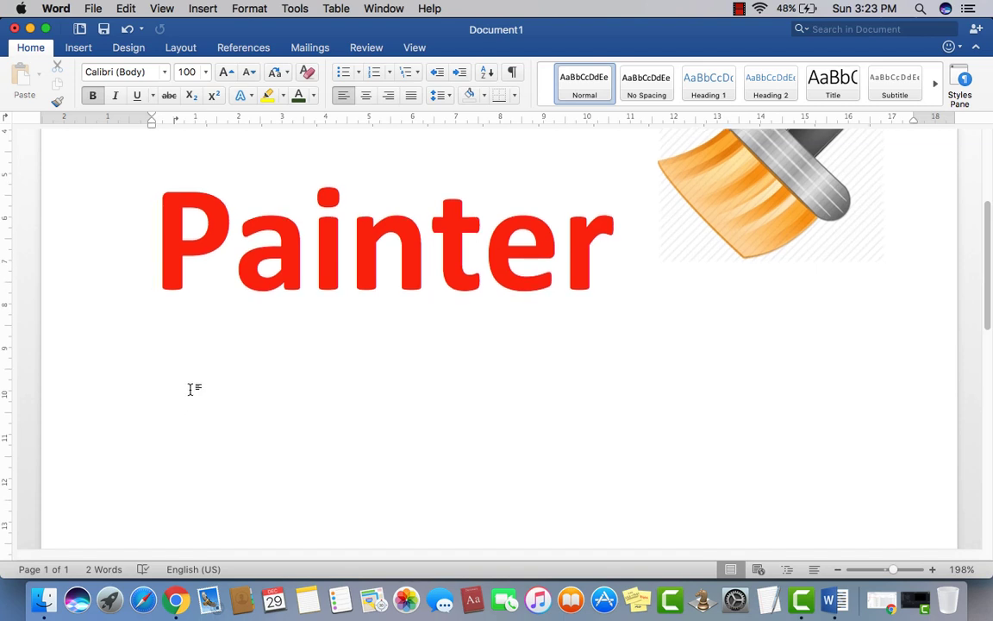
pyautogui.scroll(-3, 189, 392)
pyautogui.scroll(7, 189, 392)
pyautogui.scroll(2, 189, 392)
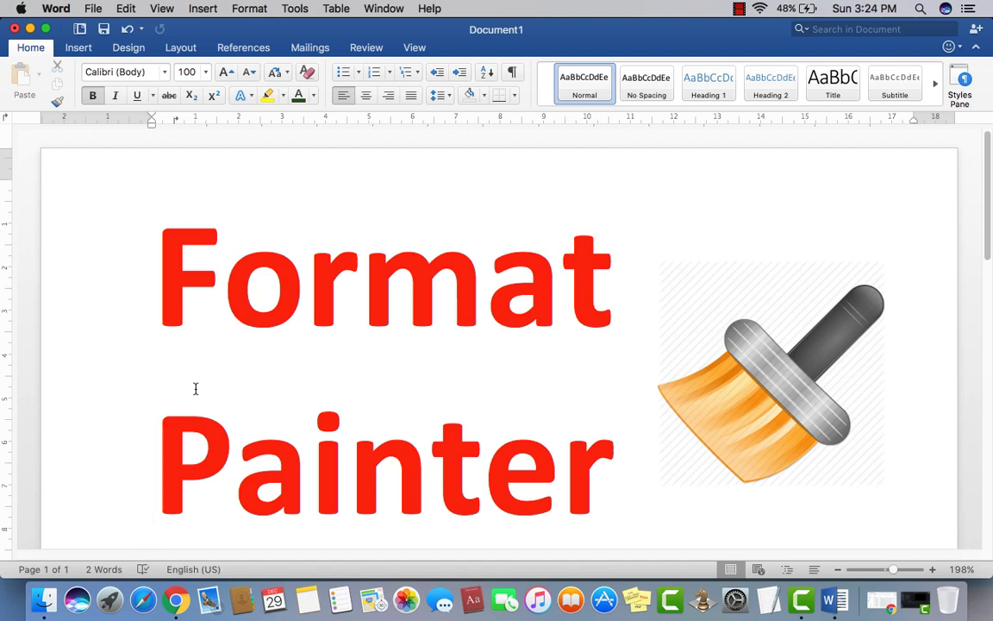
pyautogui.click(843, 422)
pyautogui.press('Delete')
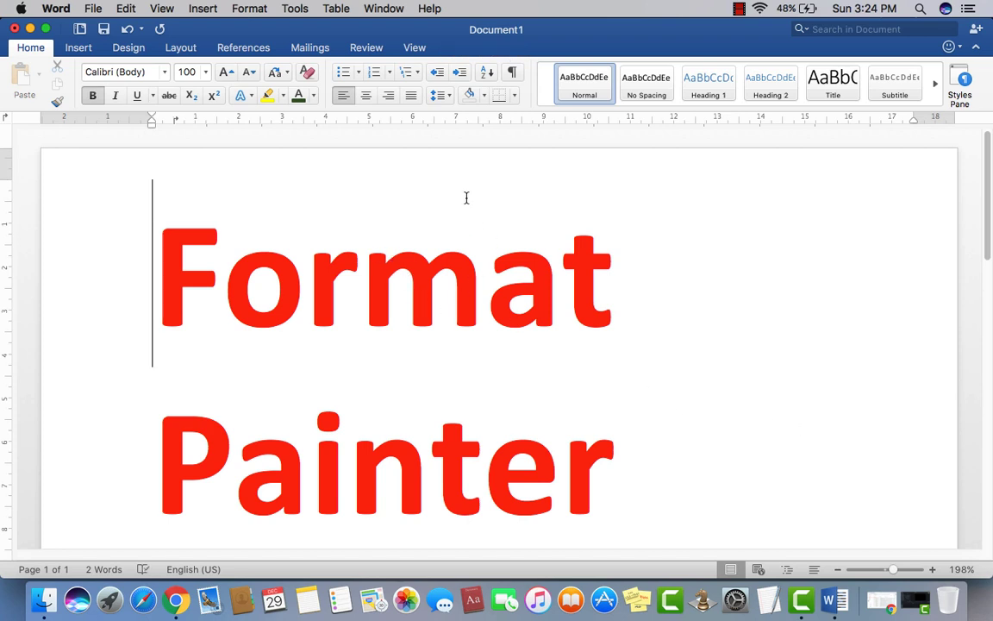
# Shrink both title lines to 48 pt so 'Format Painter' fits on one line
pyautogui.click(541, 315)
pyautogui.moveTo(552, 454); pyautogui.dragTo(131, 392)
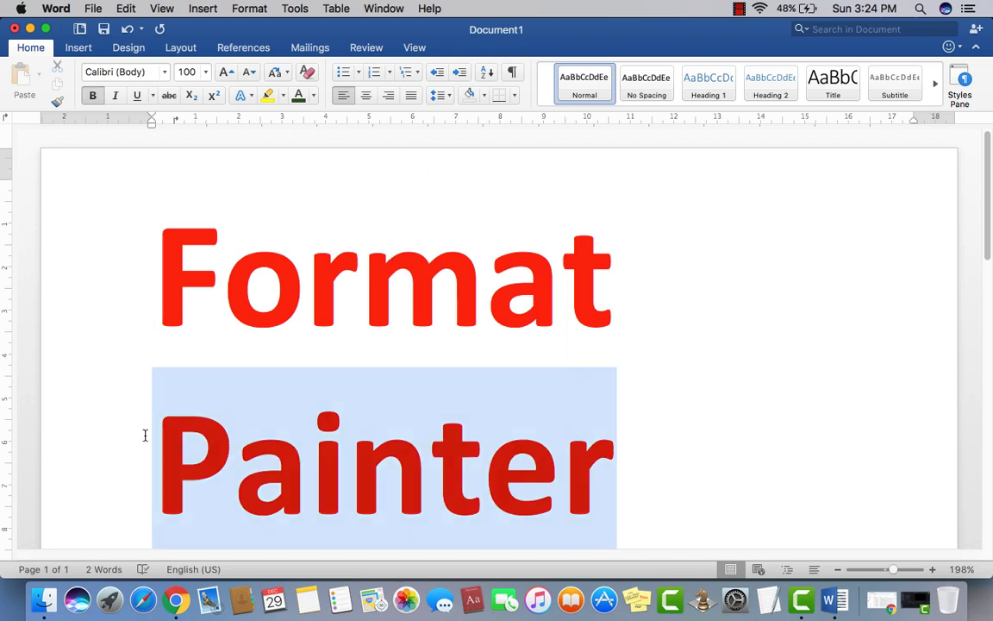
pyautogui.click(575, 291)
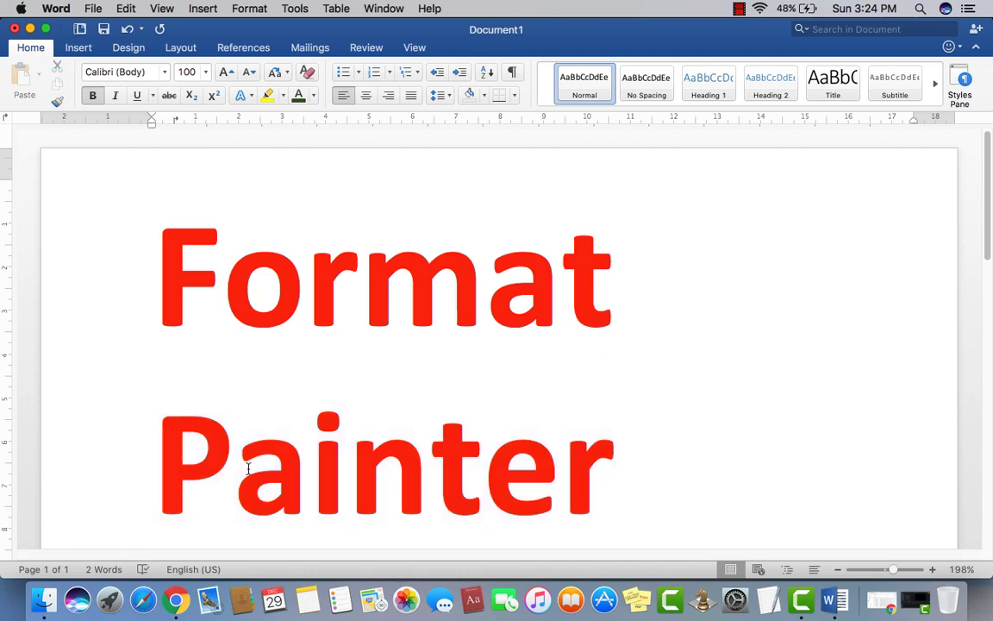
pyautogui.moveTo(617, 465); pyautogui.dragTo(126, 279)
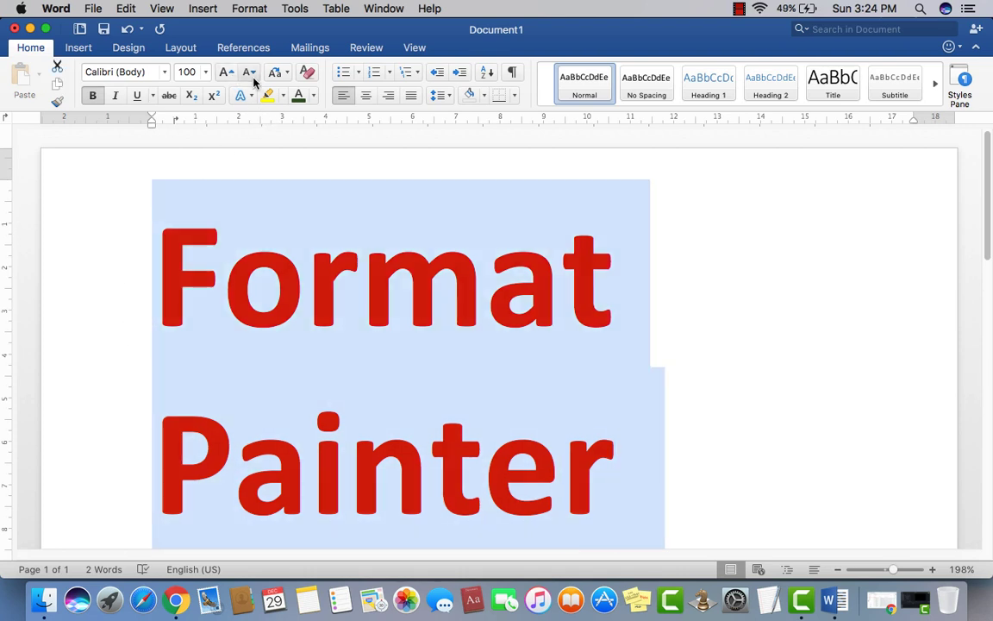
pyautogui.click(250, 73)
pyautogui.click(250, 74)
pyautogui.click(251, 76)
pyautogui.click(250, 76)
pyautogui.click(250, 76)
pyautogui.click(347, 226)
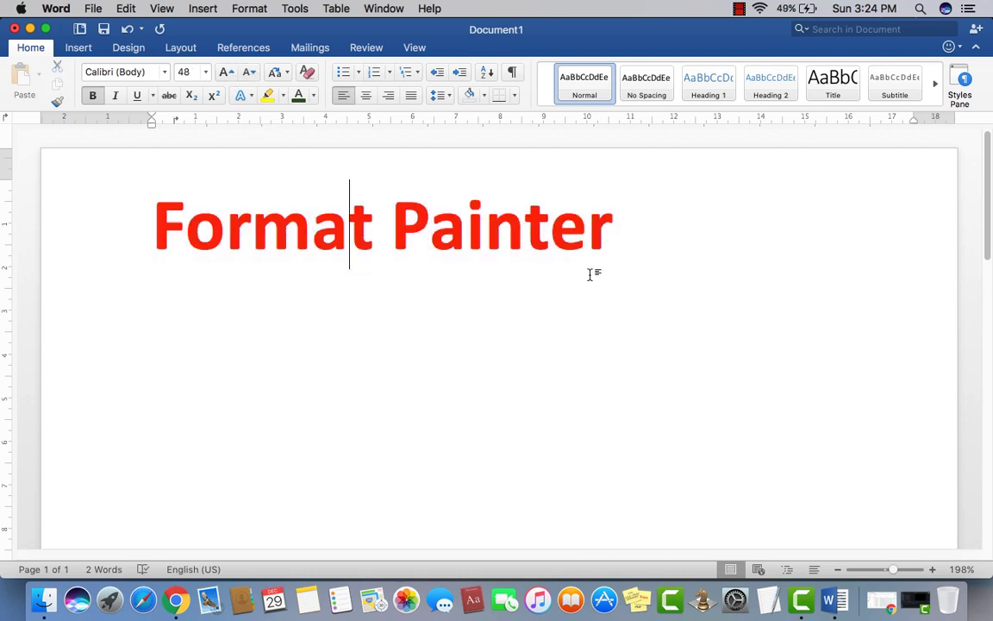
# Add an empty line below the title
pyautogui.click(616, 238)
pyautogui.press('Return')
pyautogui.write('rand')
pyautogui.press('BackSpace')
pyautogui.press('BackSpace')
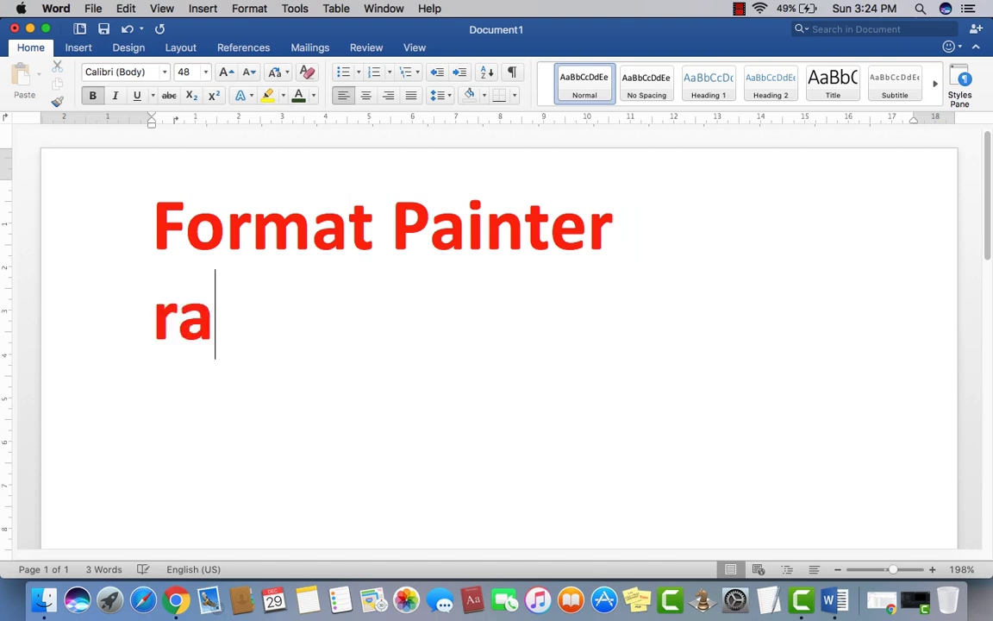
pyautogui.press('BackSpace')
pyautogui.press('BackSpace')
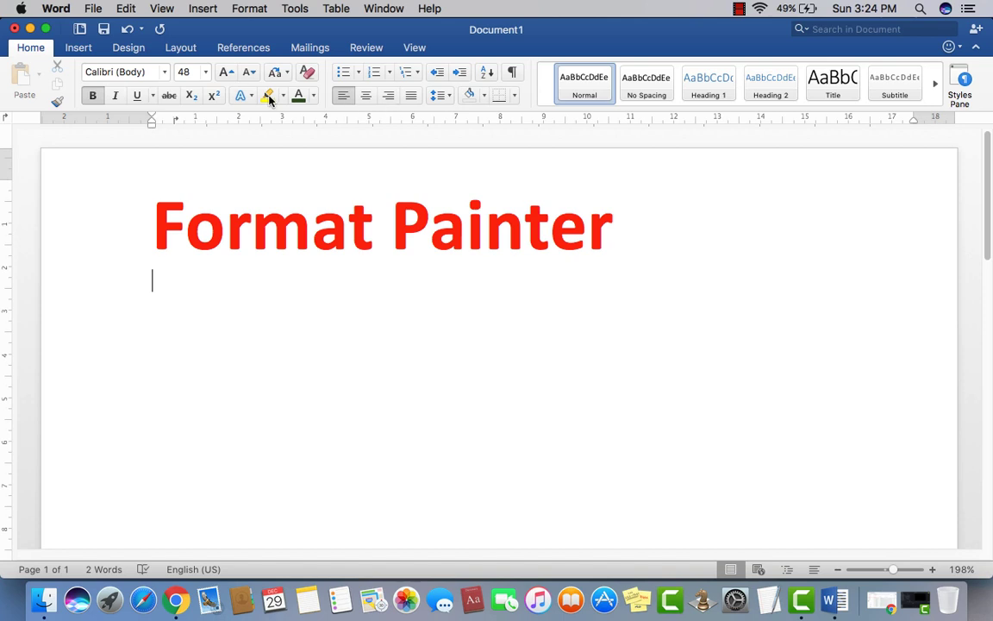
# Set the font size to 20 and enter =rand() to generate 'quick brown fox' sample paragraphs
pyautogui.click(196, 72)
pyautogui.write('20')
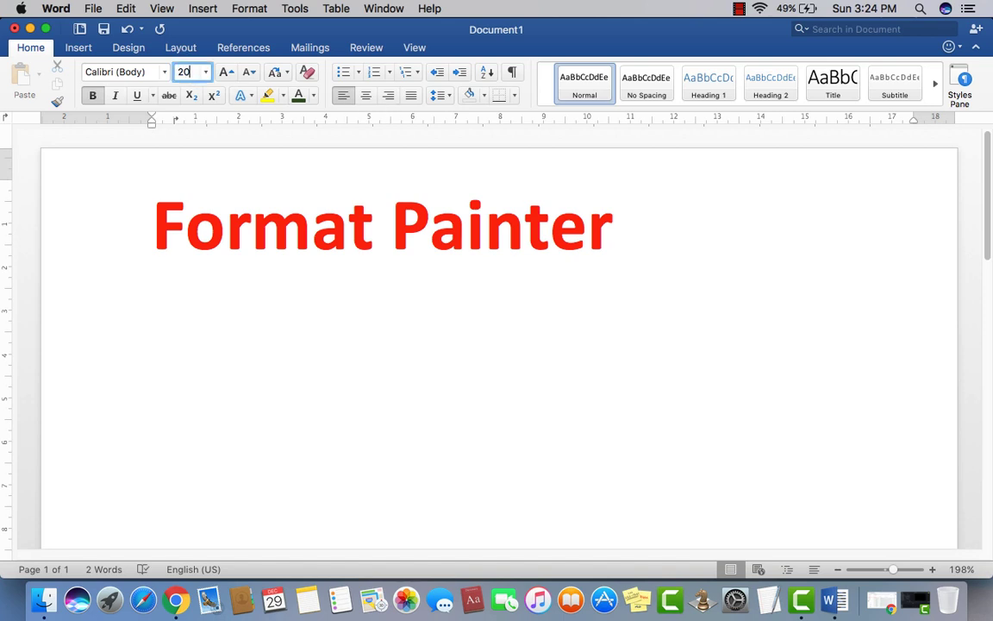
pyautogui.press('Return')
pyautogui.write('=')
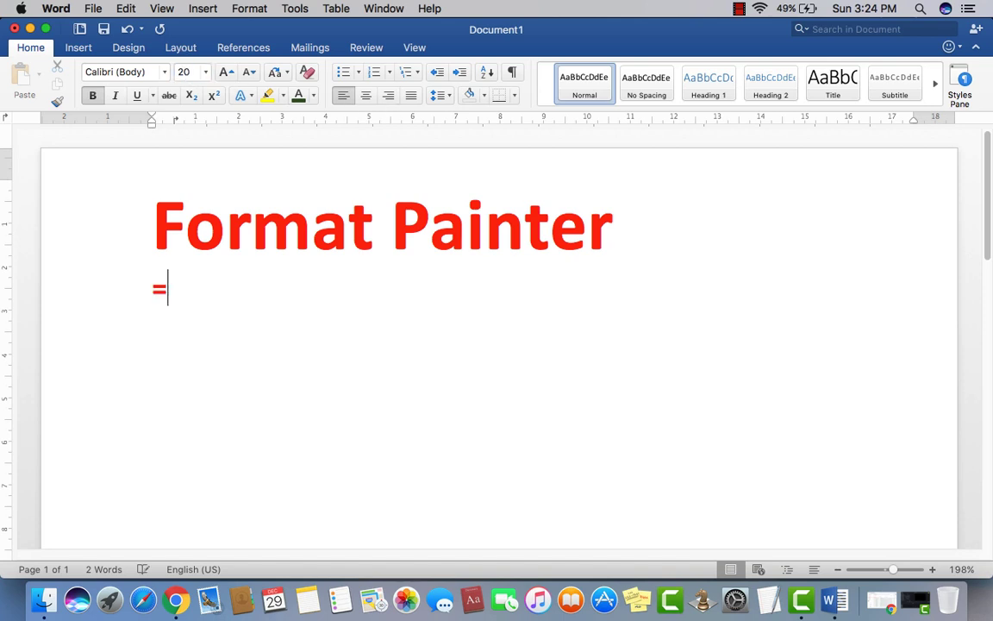
pyautogui.write('rand()')
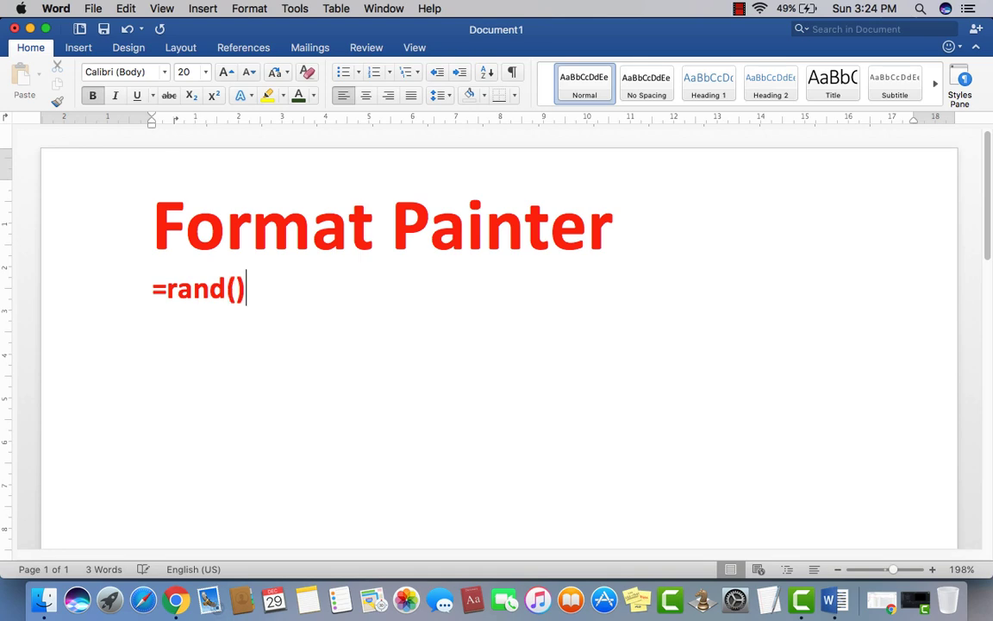
pyautogui.press('Return')
pyautogui.scroll(-5, 242, 182)
pyautogui.scroll(2, 243, 190)
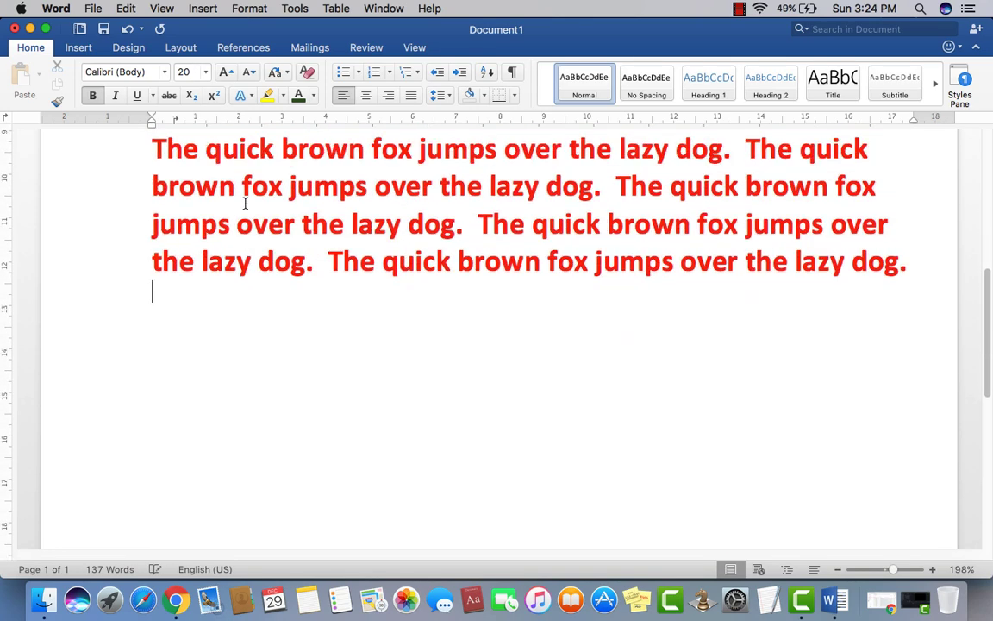
pyautogui.scroll(-10, 245, 203)
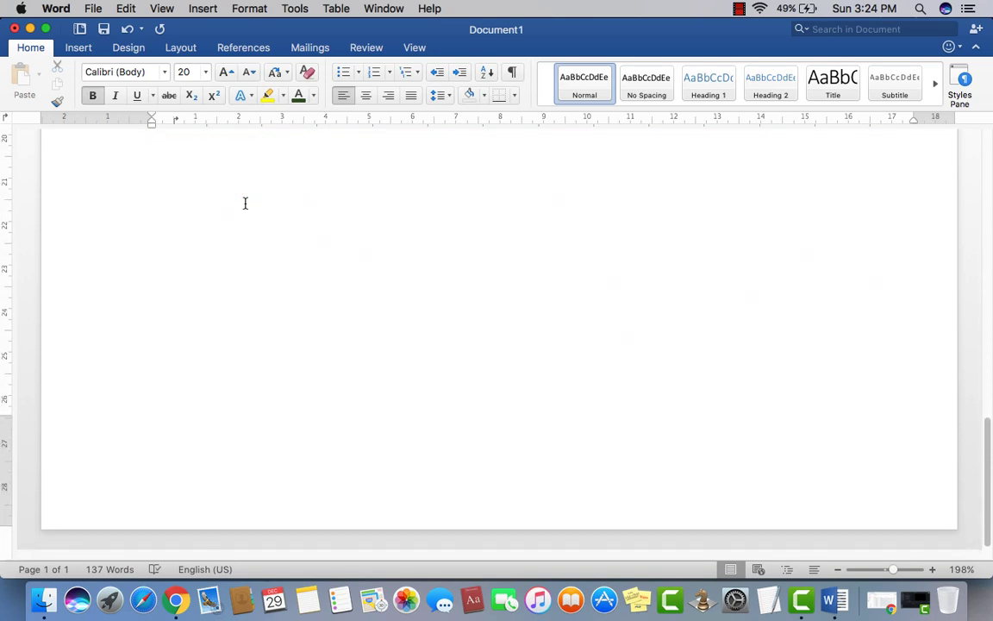
pyautogui.scroll(5, 245, 202)
pyautogui.scroll(5, 245, 202)
pyautogui.scroll(2, 245, 203)
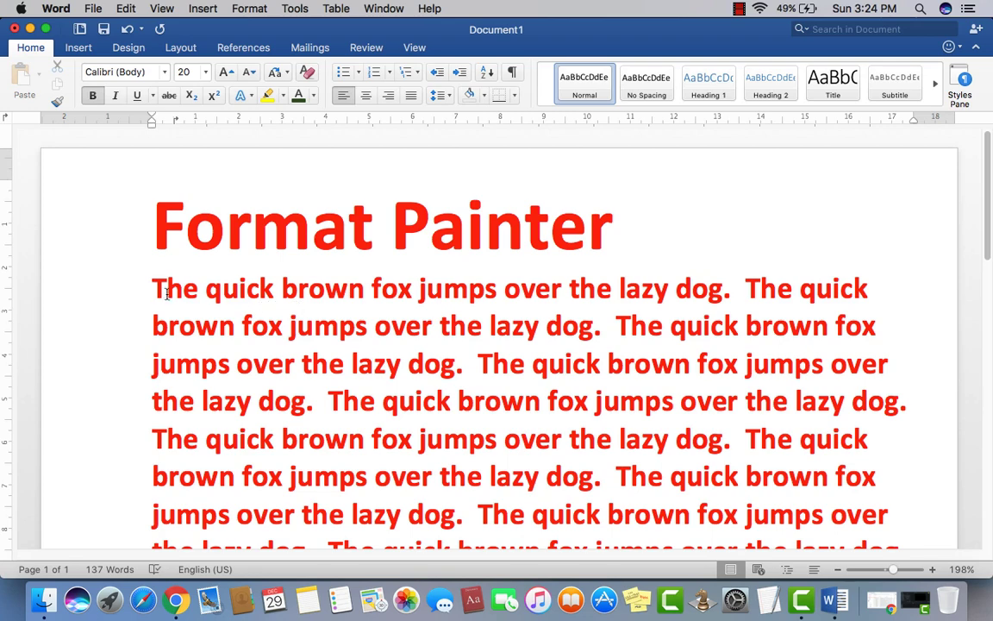
# Resize all the sample text from 20 pt to 16 pt
pyautogui.press('super+a')
pyautogui.scroll(-5, 257, 354)
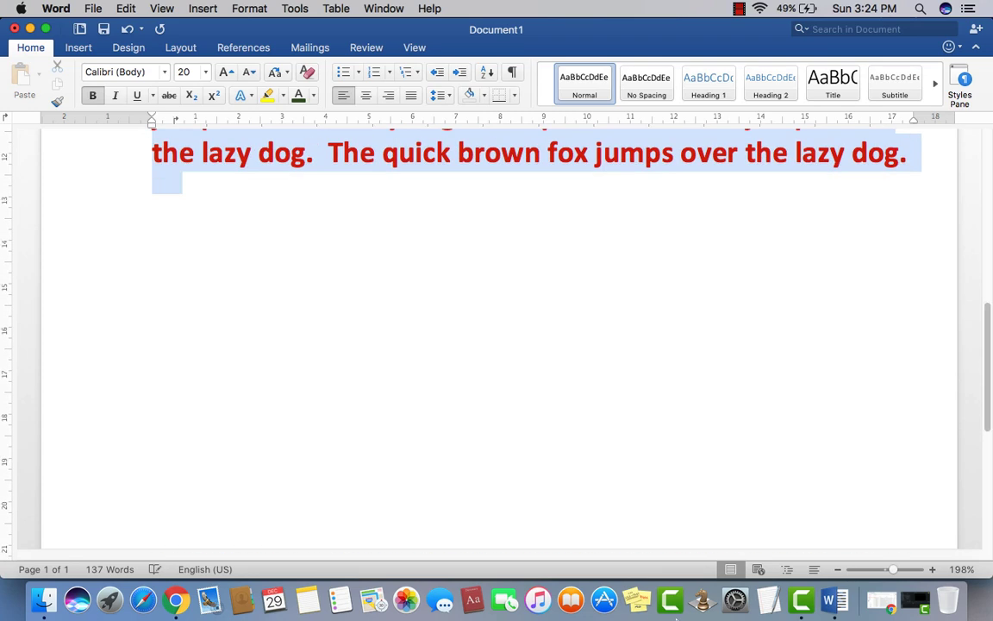
pyautogui.scroll(-3, 604, 431)
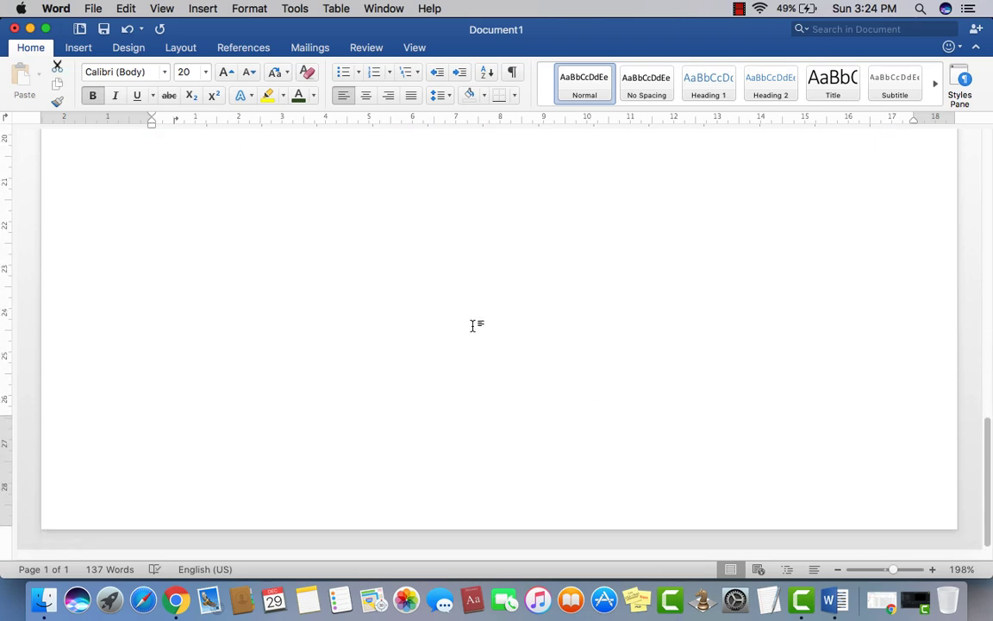
pyautogui.scroll(1, 475, 326)
pyautogui.scroll(5, 476, 332)
pyautogui.scroll(4, 474, 337)
pyautogui.scroll(2, 473, 348)
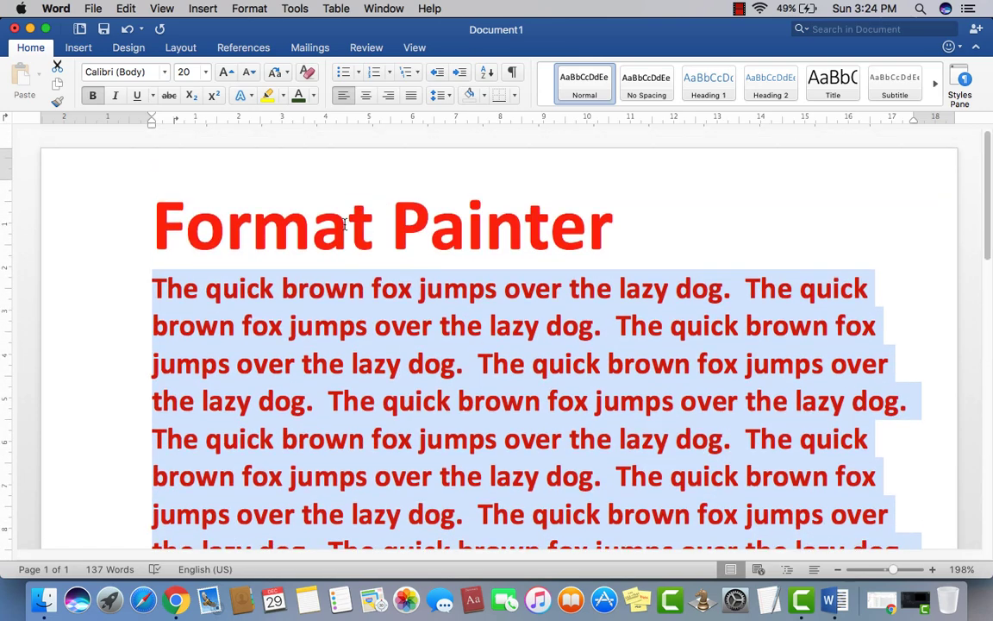
pyautogui.click(248, 71)
pyautogui.click(249, 71)
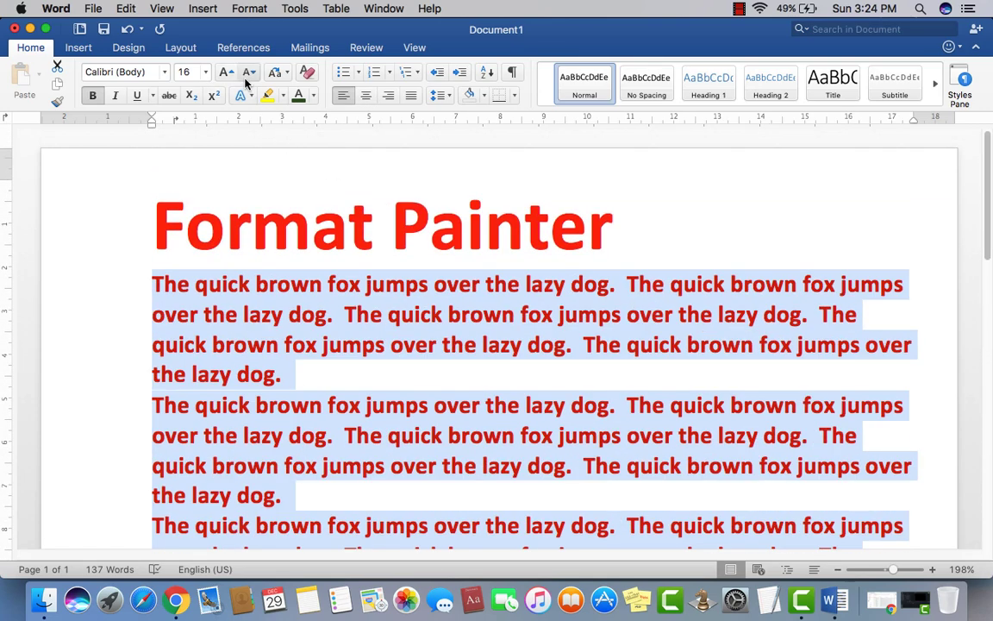
pyautogui.click(248, 72)
pyautogui.click(226, 71)
pyautogui.click(285, 389)
# Insert blank lines between the sample paragraphs, including one above the last paragraph
pyautogui.press('Return')
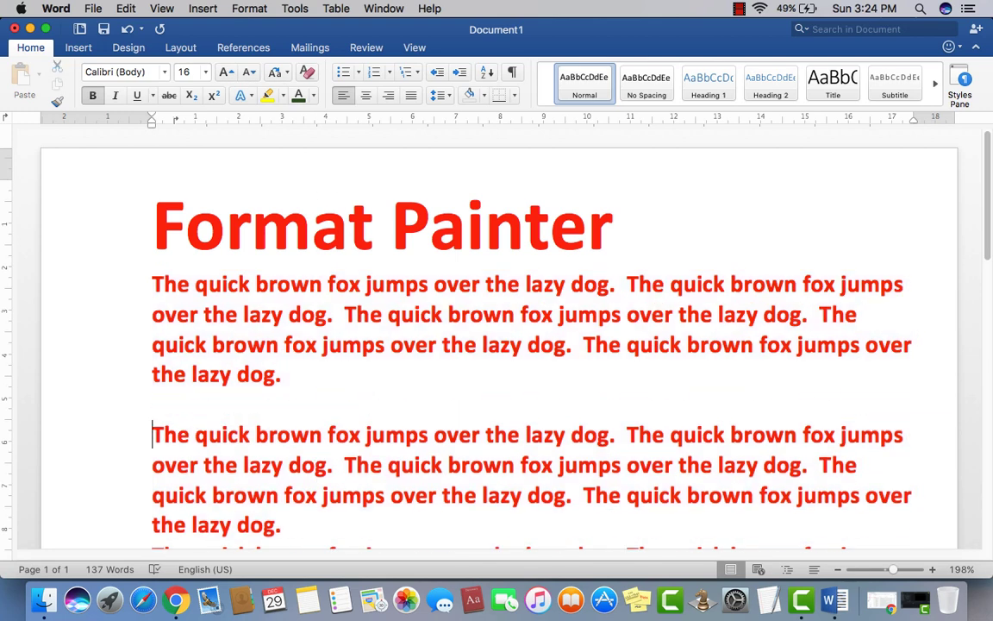
pyautogui.click(151, 285)
pyautogui.press('Return')
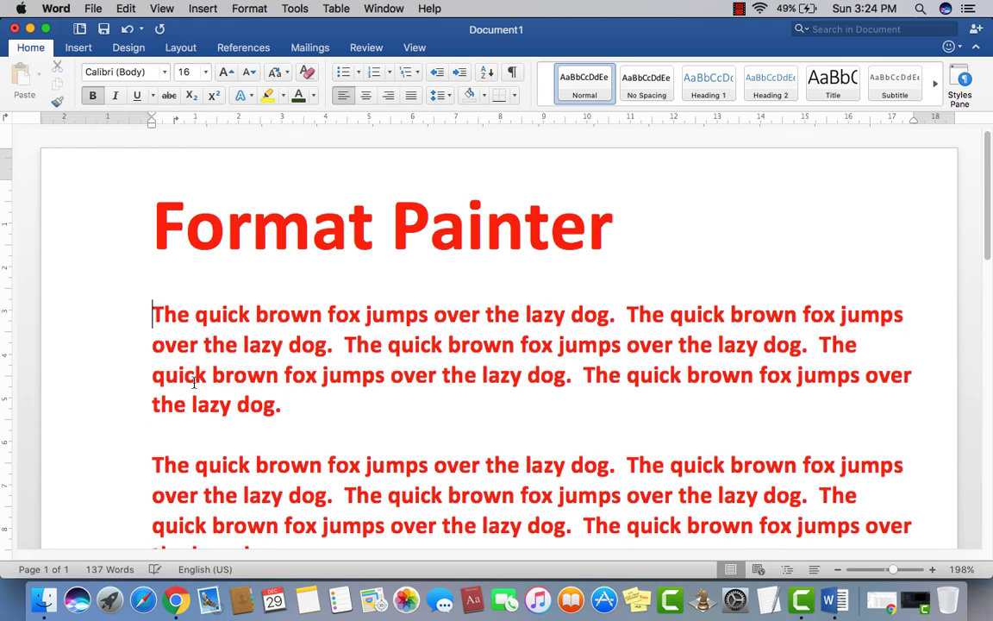
pyautogui.scroll(-1, 194, 388)
pyautogui.scroll(-4, 193, 388)
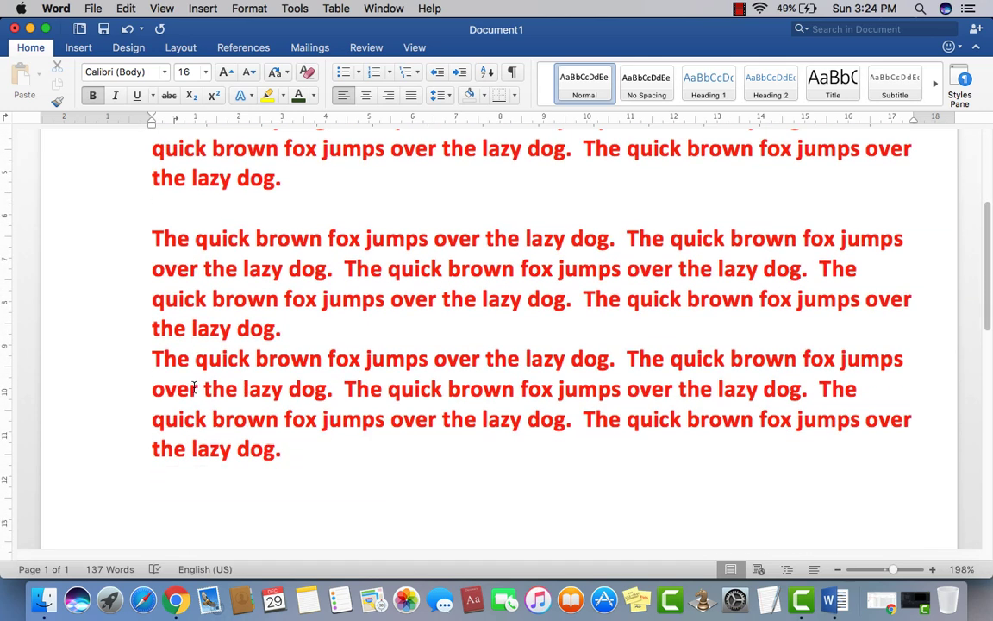
pyautogui.click(155, 357)
pyautogui.press('Return')
pyautogui.scroll(1, 191, 380)
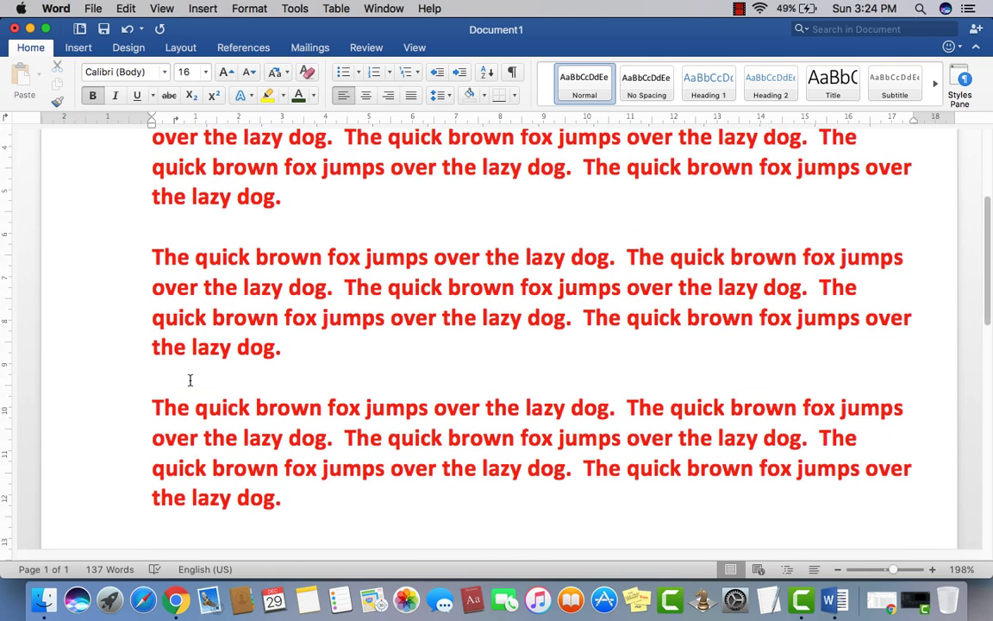
pyautogui.scroll(5, 191, 380)
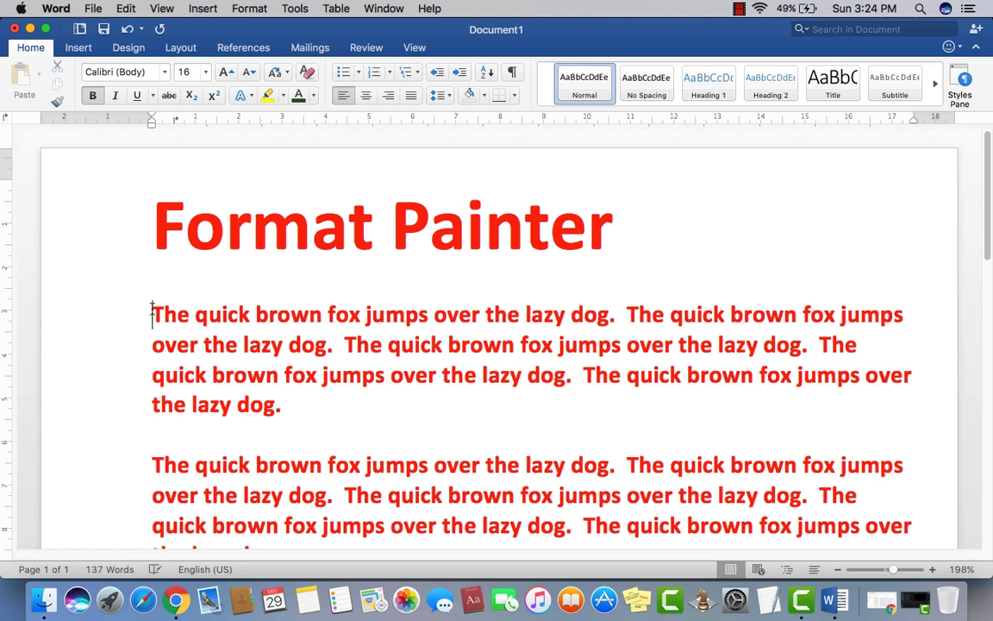
# Add 'Unit 1' and 'Unit 2' heading lines above the first paragraphs
pyautogui.press('Return')
pyautogui.press('Up')
pyautogui.write('U')
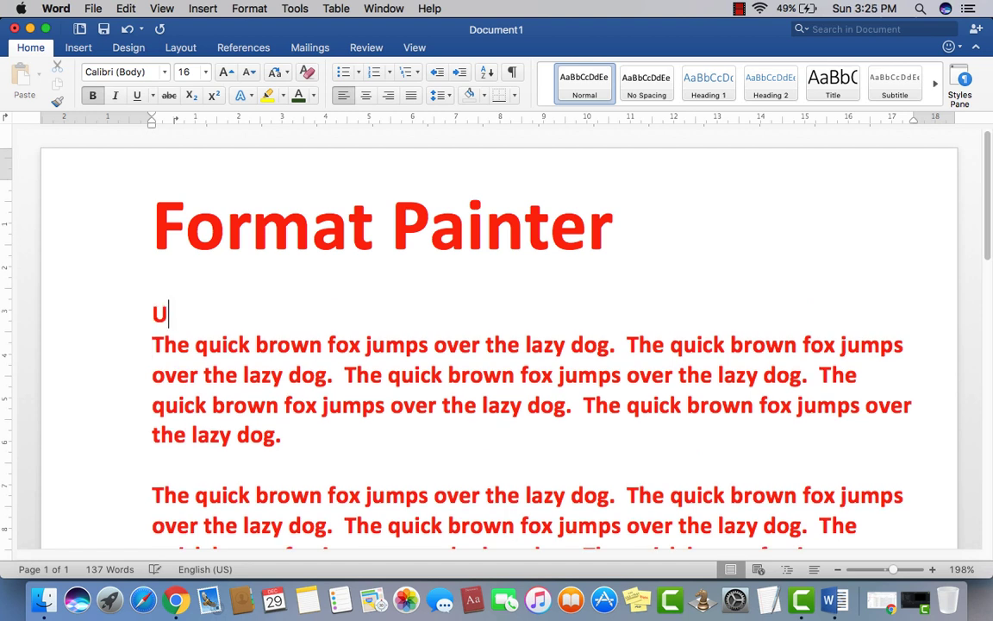
pyautogui.write('nit 1')
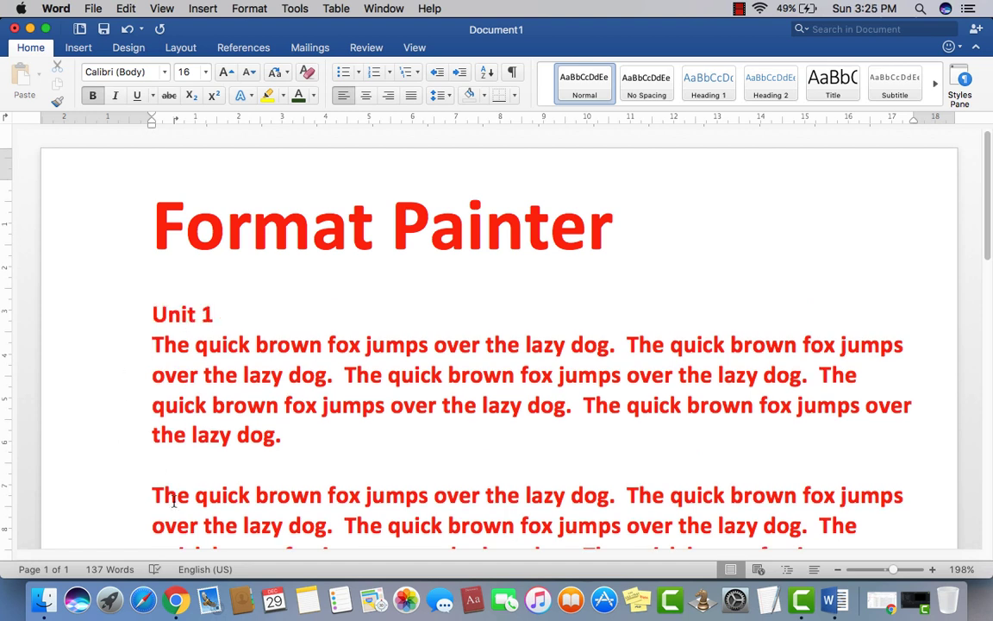
pyautogui.write('Unit')
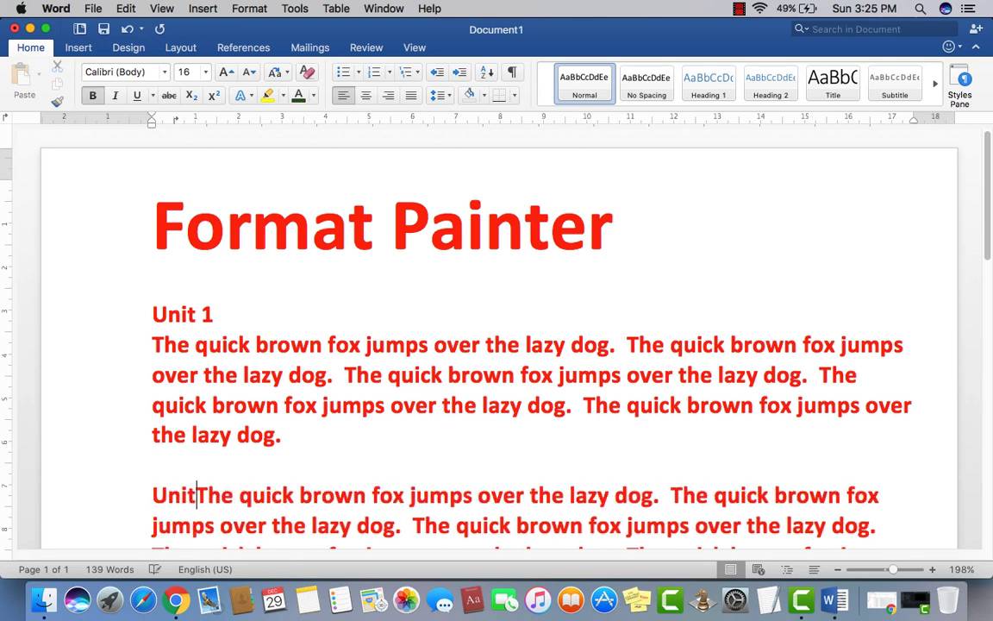
pyautogui.write(' 2')
pyautogui.press('Return')
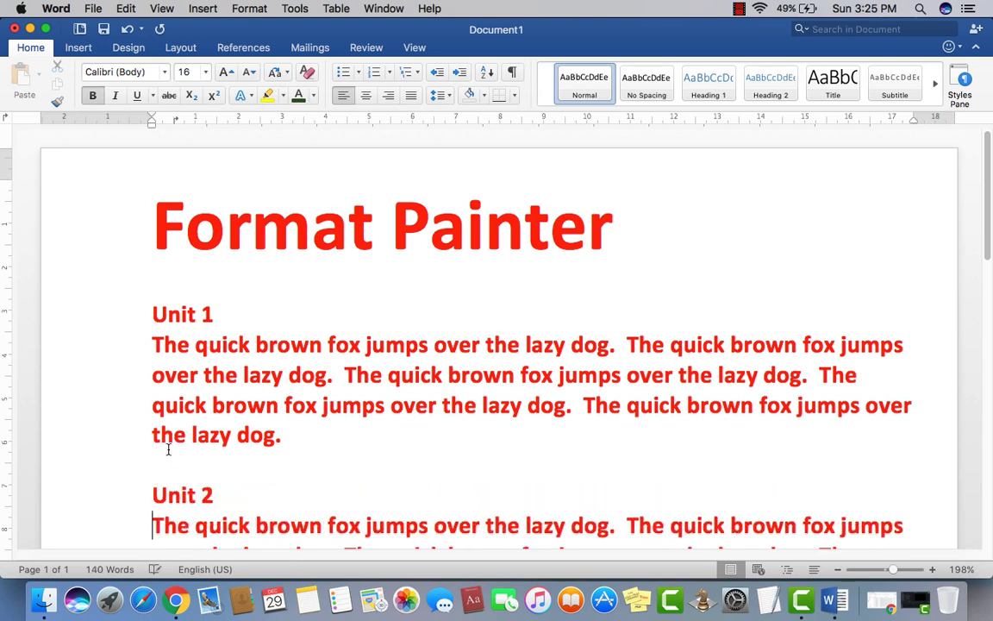
# Add a 'Unit 3' heading line above the last paragraph
pyautogui.scroll(-5, 167, 450)
pyautogui.scroll(-4, 164, 369)
pyautogui.click(155, 288)
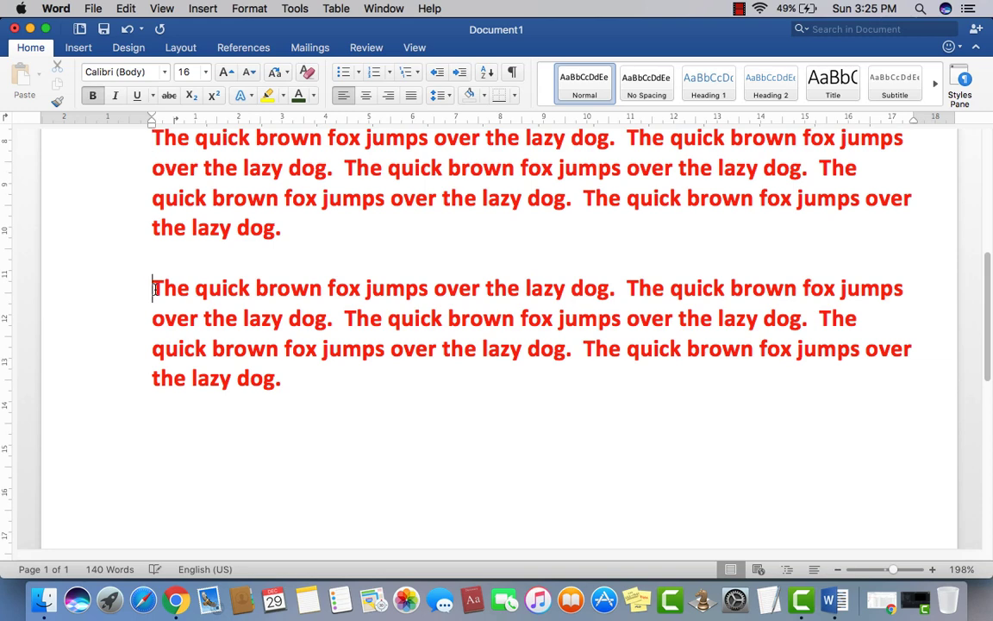
pyautogui.write('Unit 3')
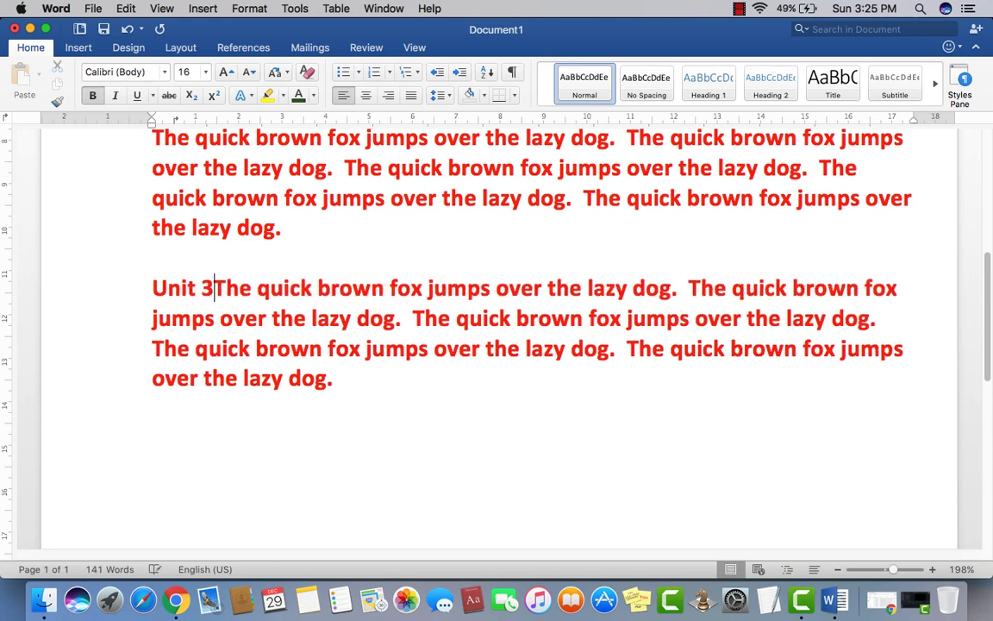
pyautogui.press('Return')
pyautogui.scroll(3, 155, 287)
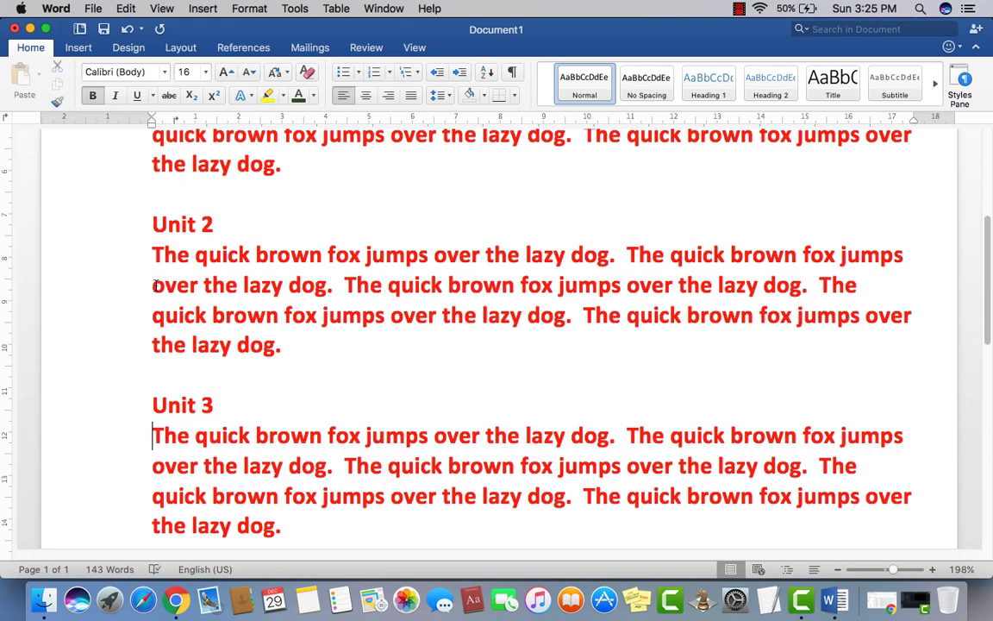
pyautogui.scroll(3, 155, 287)
pyautogui.scroll(2, 156, 284)
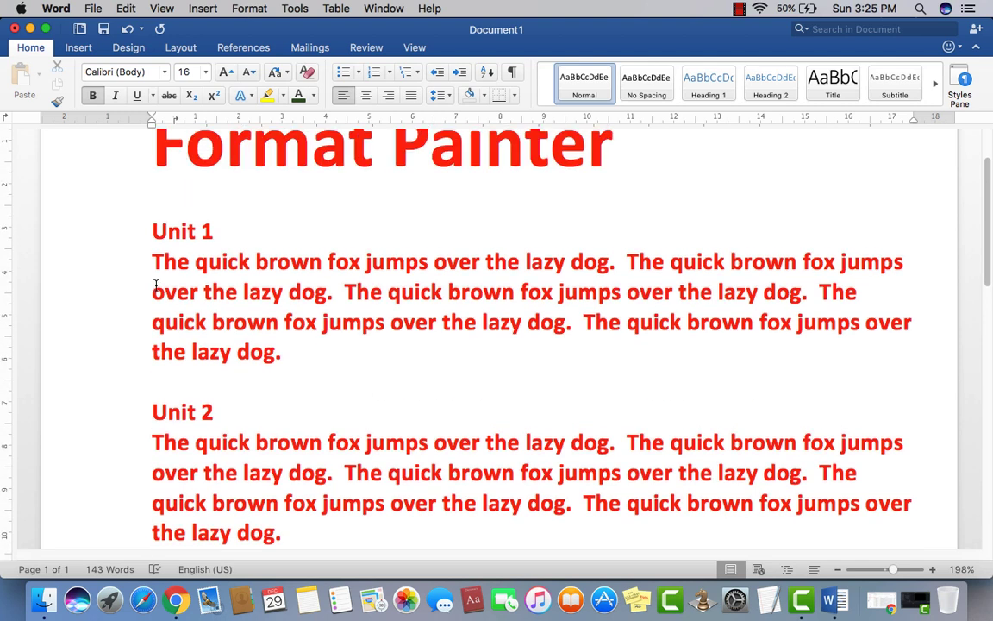
# Format the 'Unit 1' heading with dark green colour, 22 pt size and the Apple Chancery font
pyautogui.tripleClick(218, 230)
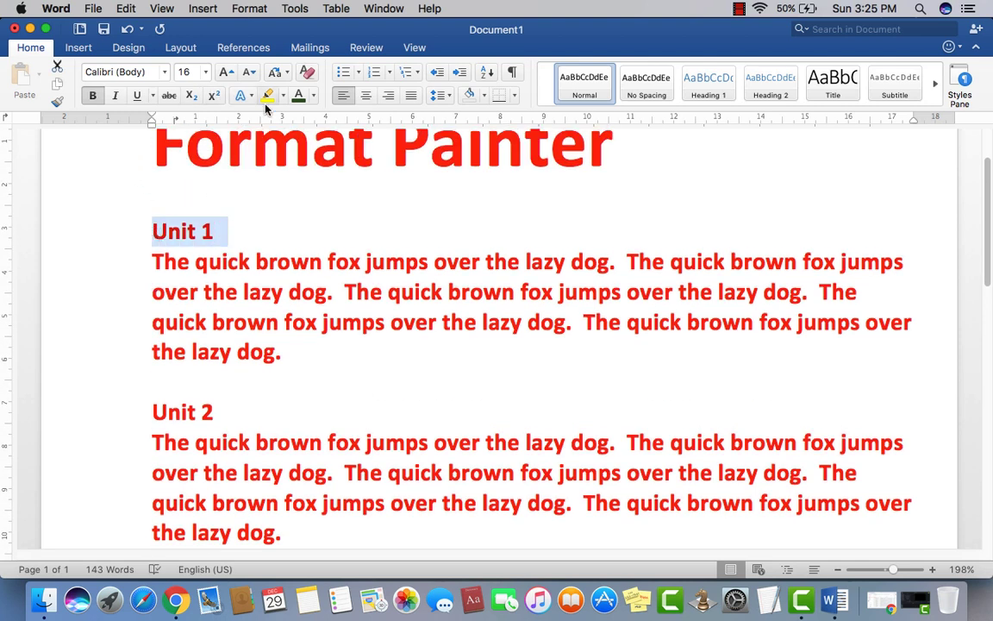
pyautogui.click(314, 96)
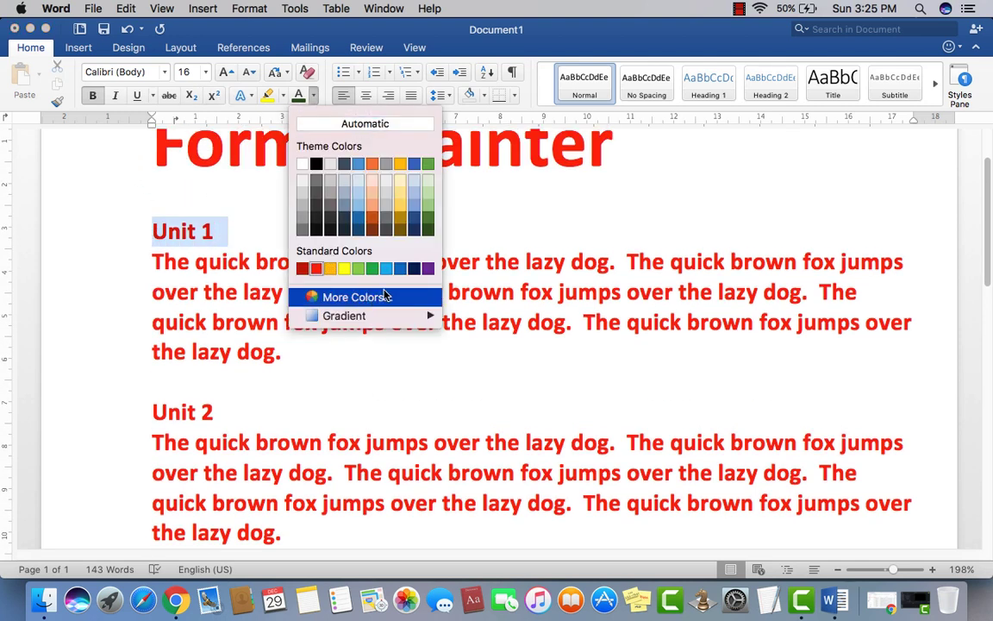
pyautogui.click(428, 215)
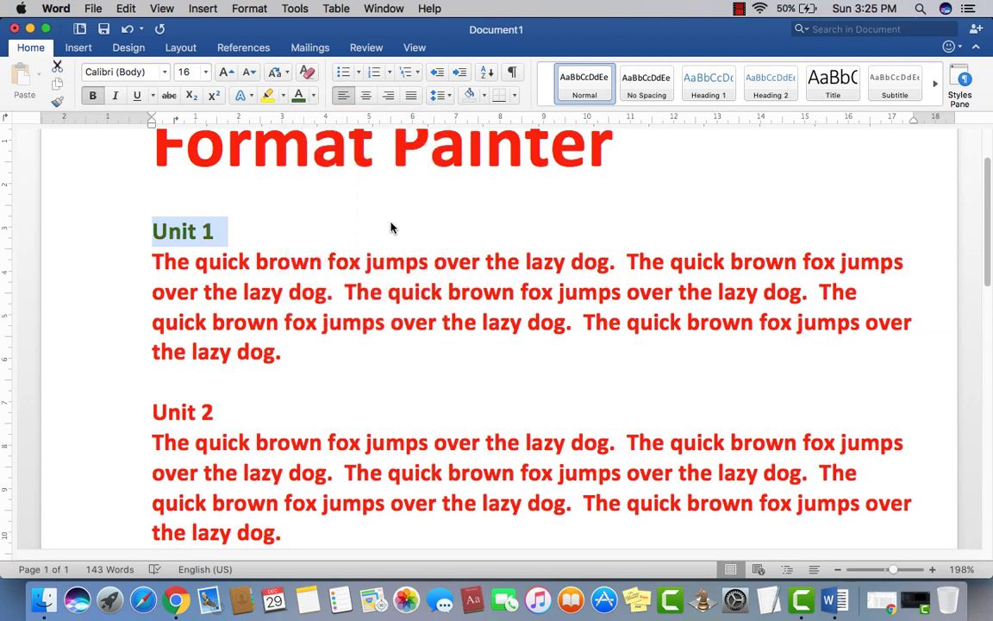
pyautogui.click(228, 72)
pyautogui.click(227, 73)
pyautogui.click(227, 73)
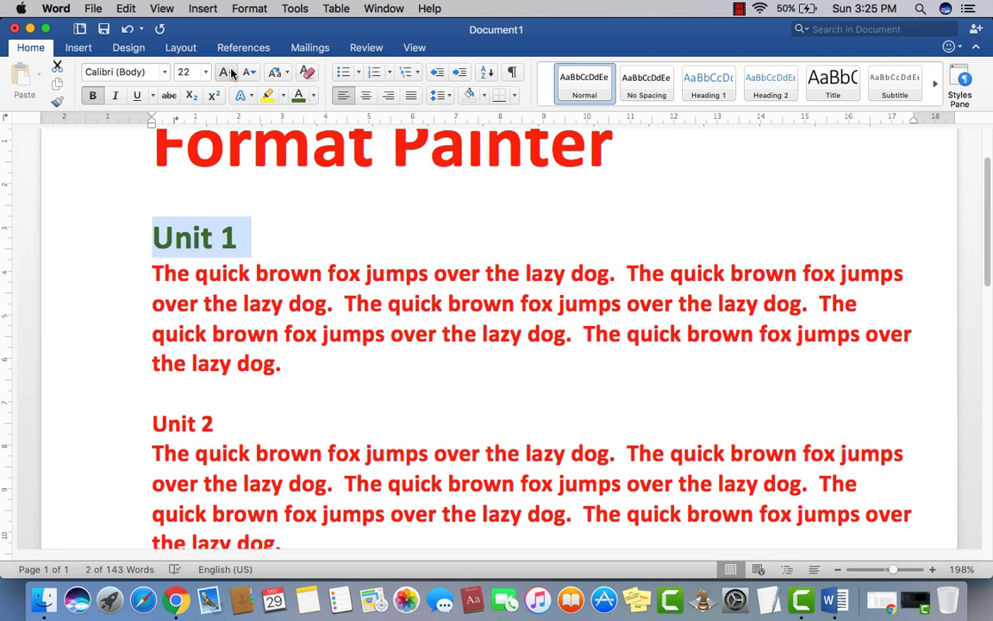
pyautogui.click(166, 72)
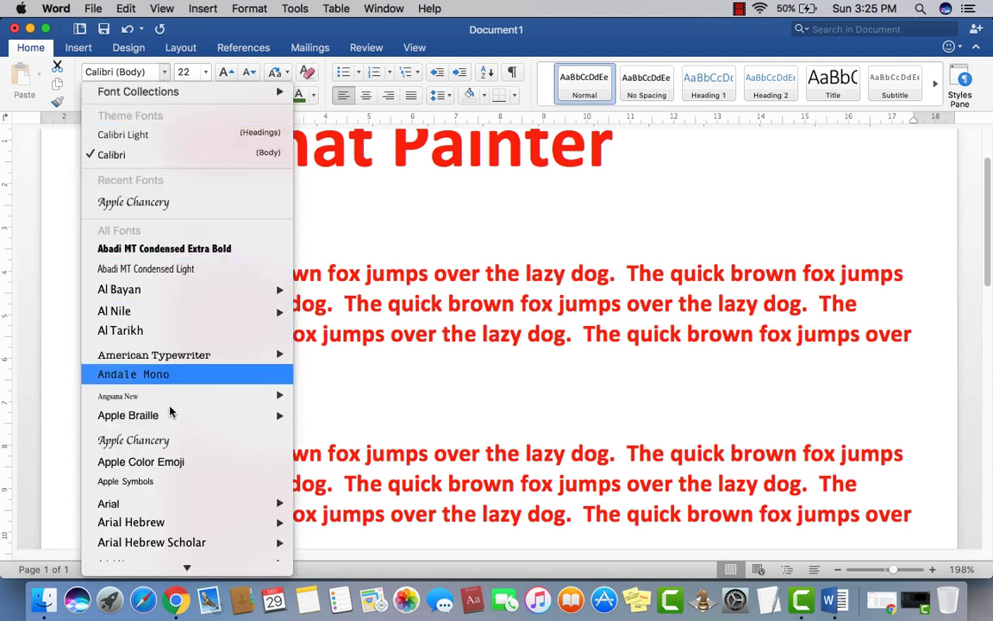
pyautogui.scroll(-5, 155, 476)
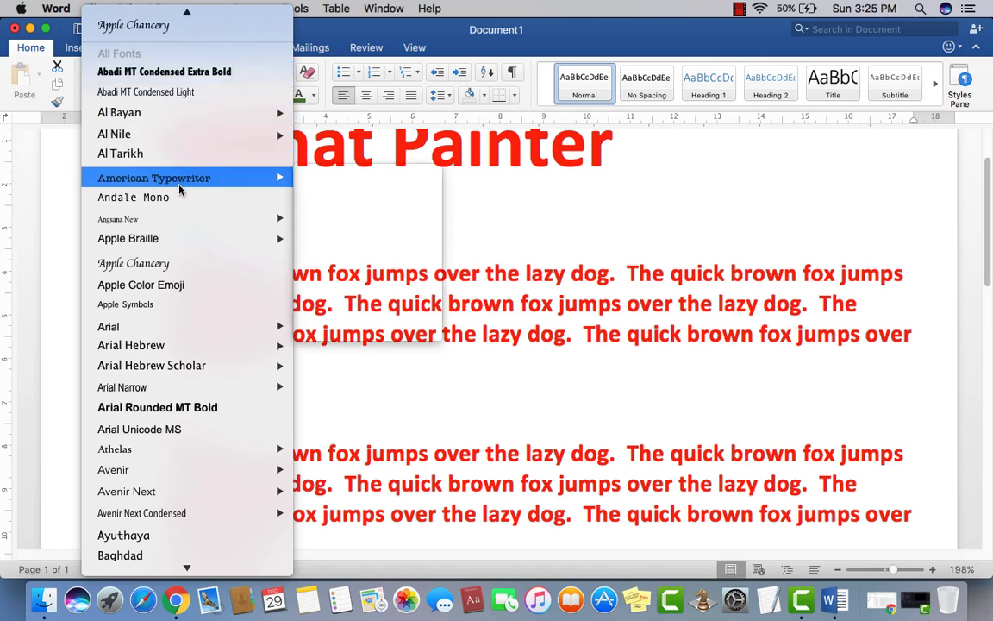
pyautogui.click(175, 262)
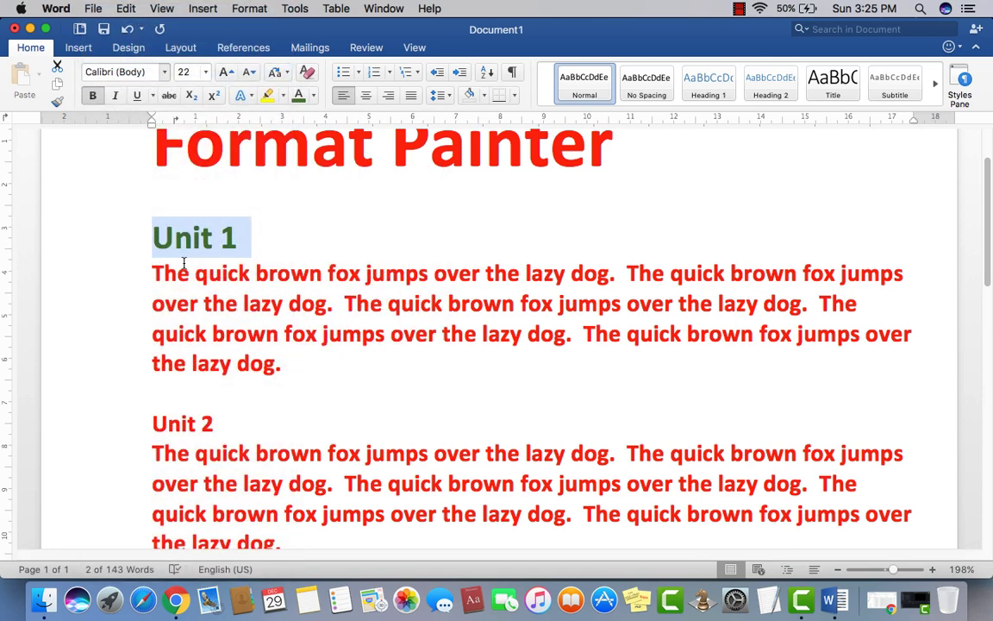
pyautogui.click(267, 326)
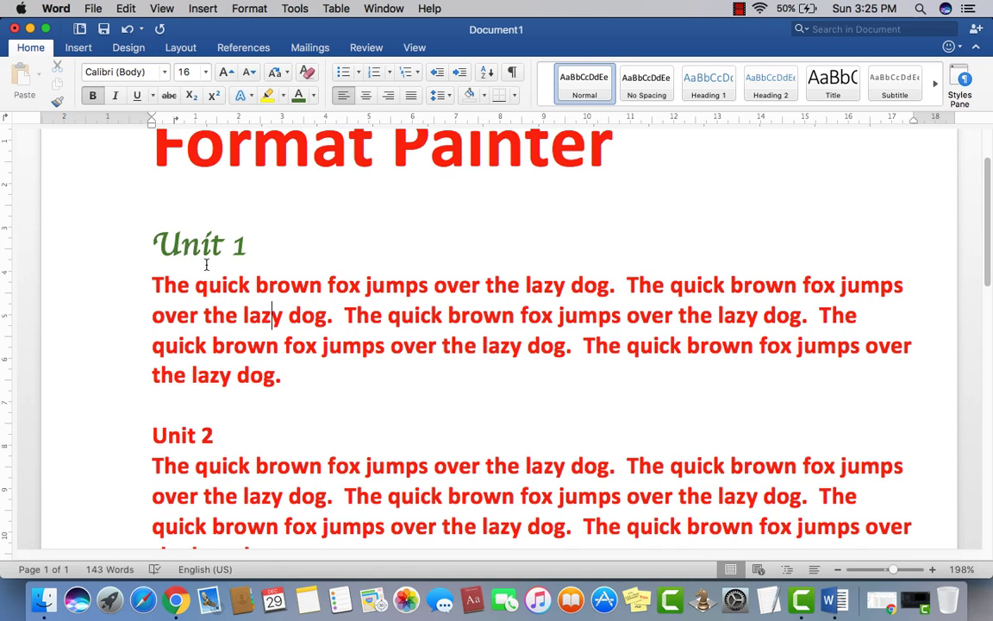
pyautogui.scroll(2, 206, 268)
pyautogui.scroll(-4, 207, 270)
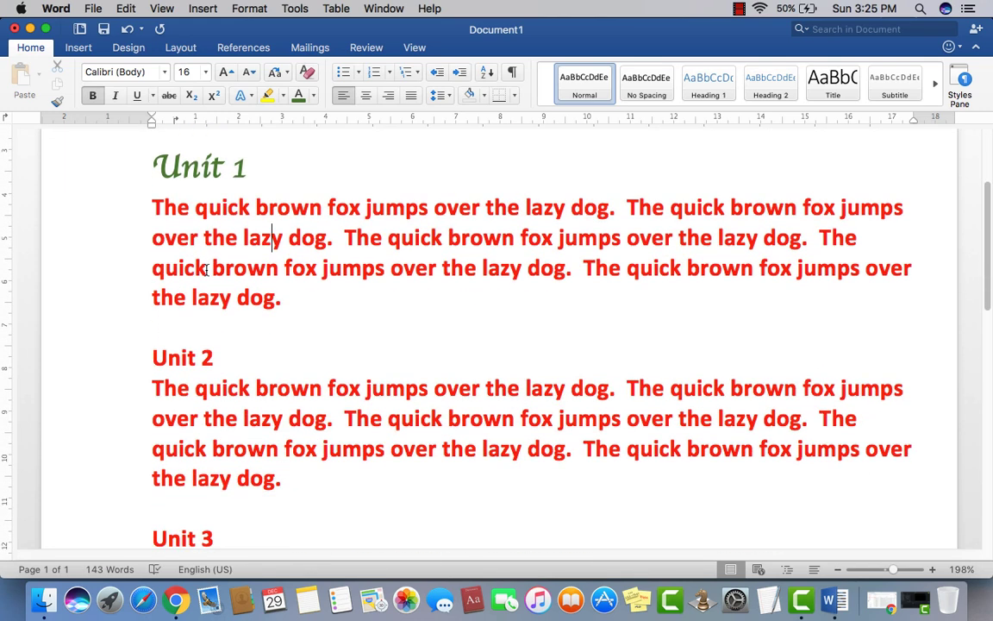
pyautogui.scroll(1, 208, 271)
pyautogui.scroll(5, 209, 259)
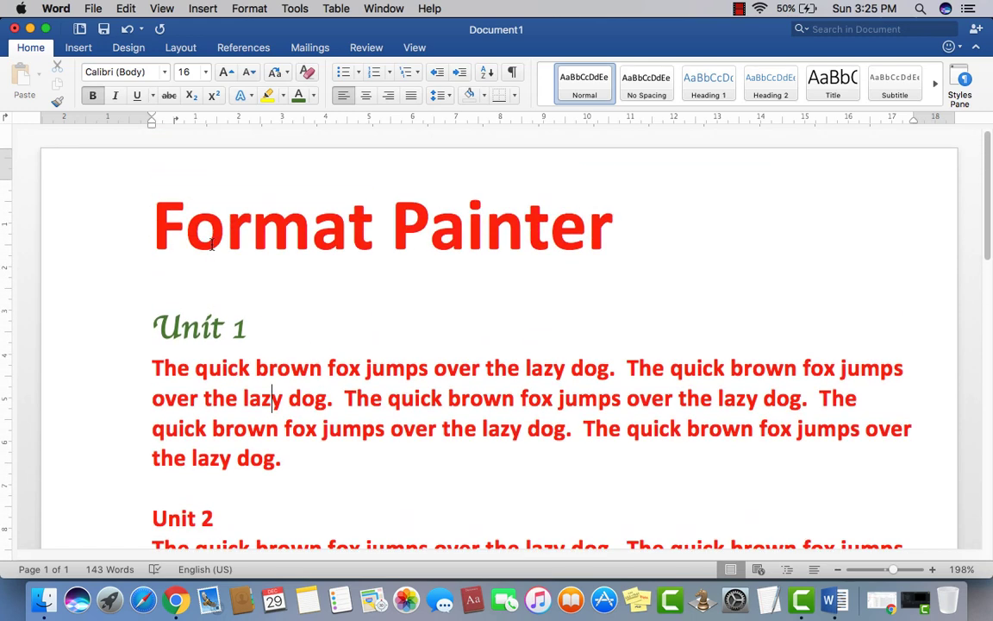
pyautogui.scroll(-6, 211, 245)
pyautogui.scroll(-5, 212, 244)
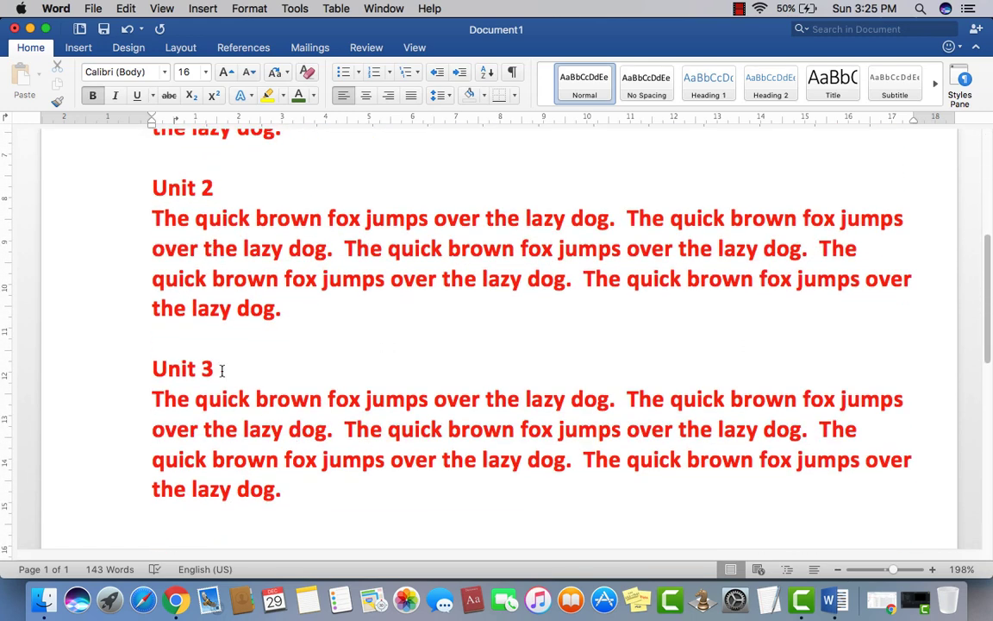
pyautogui.scroll(-3, 254, 382)
pyautogui.scroll(-1, 255, 349)
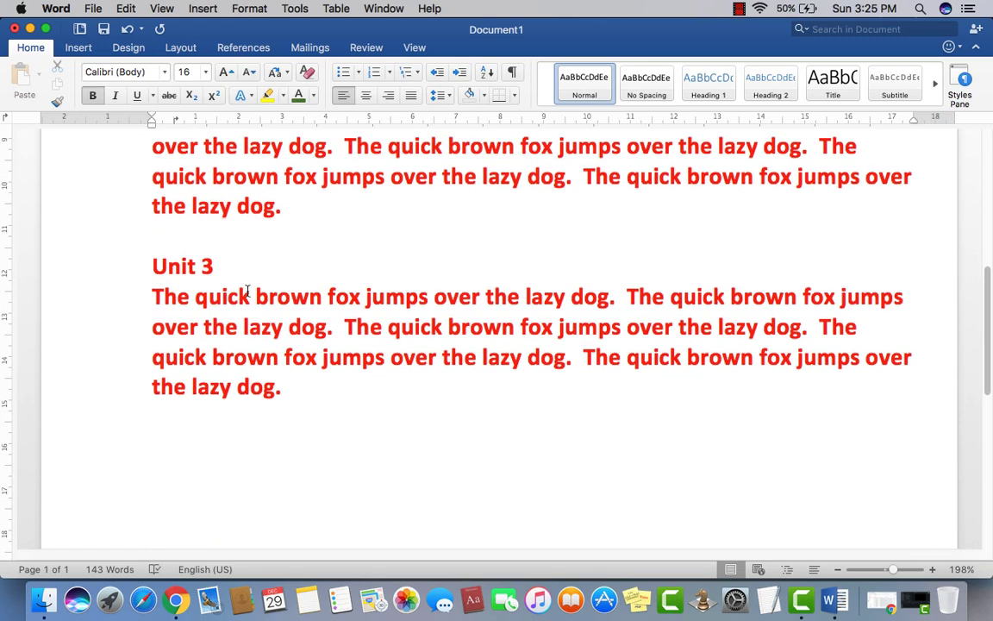
pyautogui.scroll(8, 250, 319)
pyautogui.scroll(2, 247, 298)
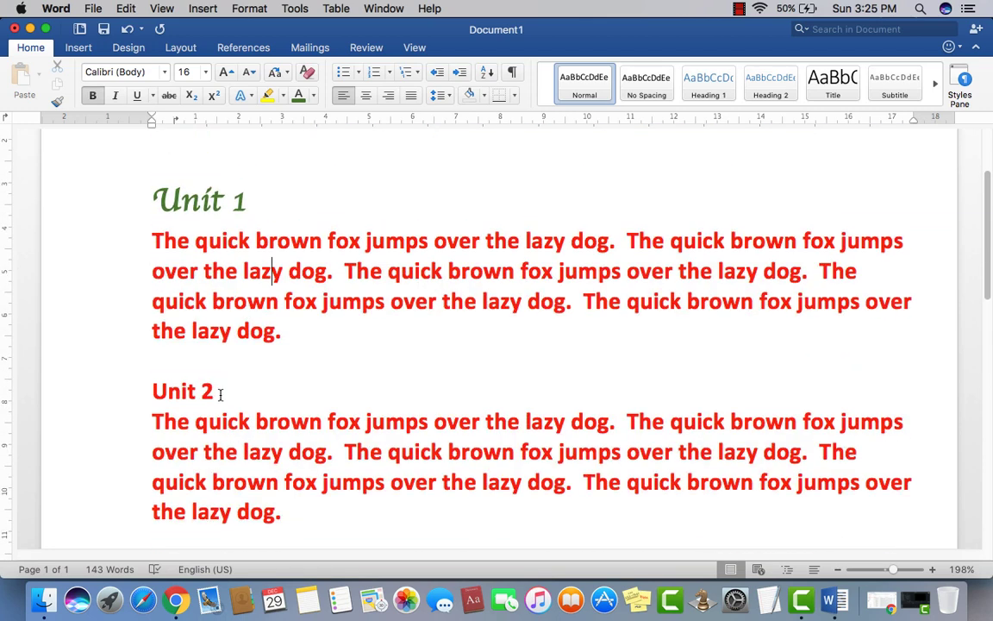
pyautogui.moveTo(220, 395); pyautogui.dragTo(153, 393)
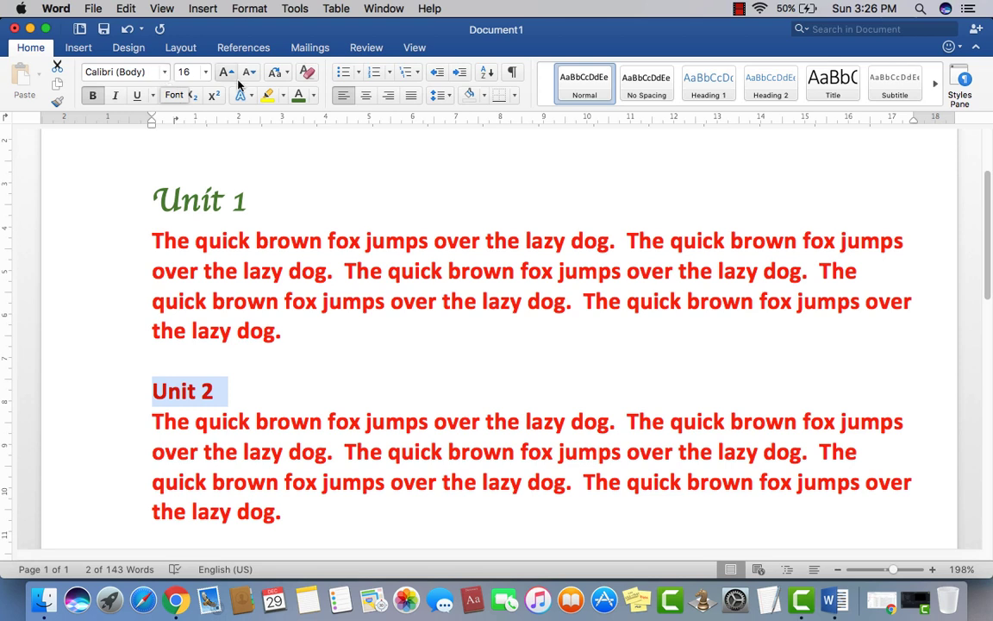
pyautogui.click(300, 452)
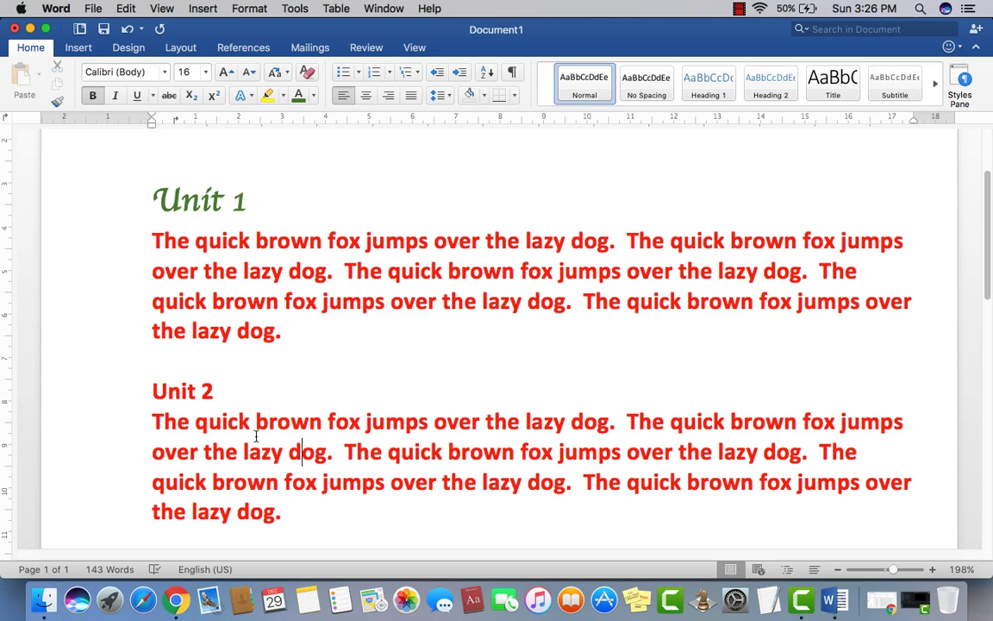
pyautogui.scroll(3, 257, 435)
pyautogui.scroll(-4, 256, 435)
pyautogui.scroll(-5, 257, 436)
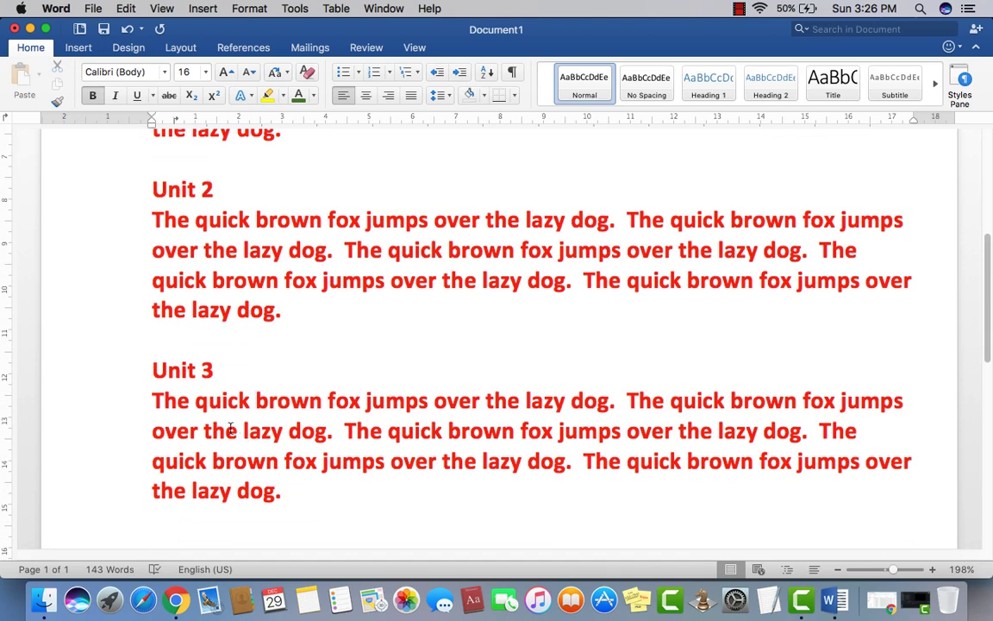
pyautogui.click(223, 379)
pyautogui.click(123, 372)
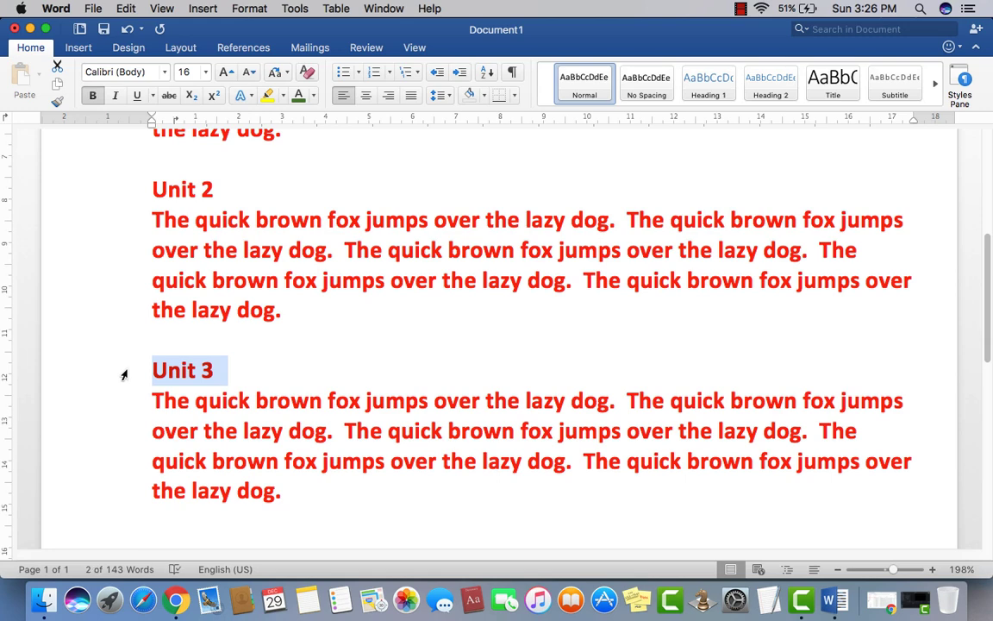
pyautogui.scroll(2, 324, 427)
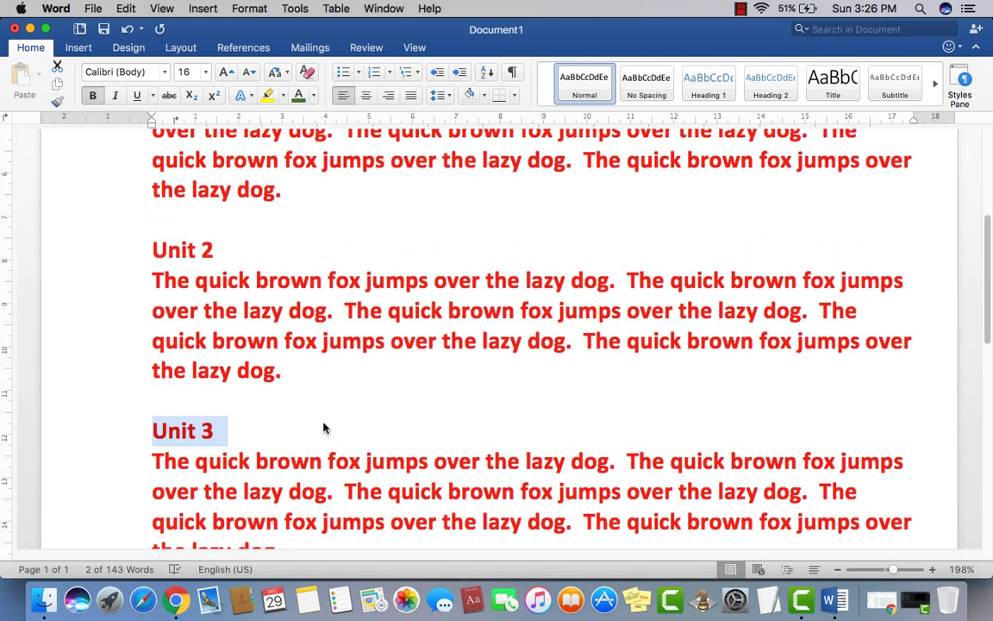
pyautogui.scroll(3, 324, 422)
pyautogui.scroll(1, 324, 422)
pyautogui.click(306, 400)
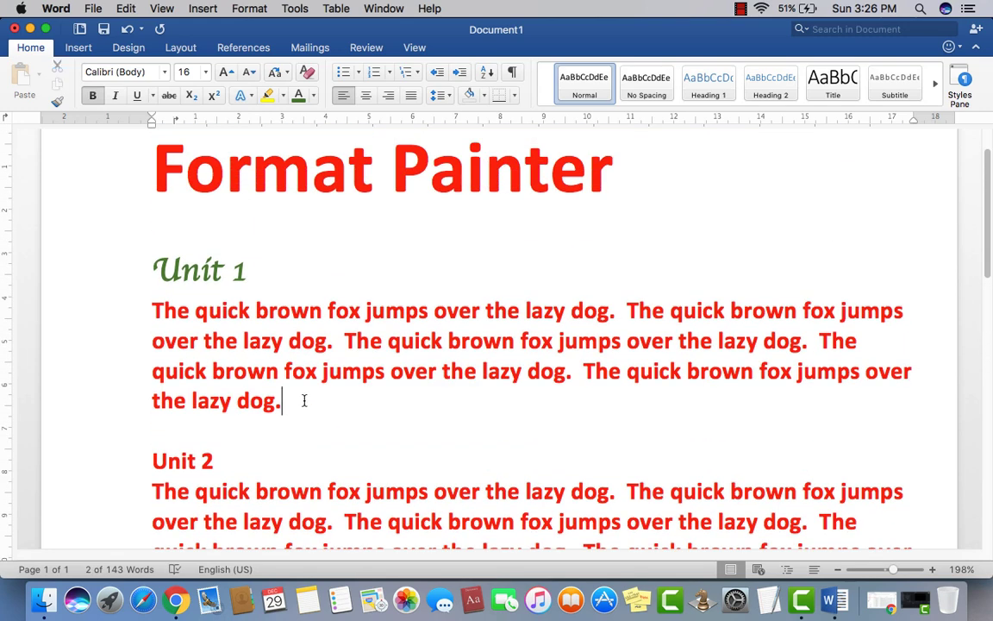
# Select the 'Unit 1' heading and load its formatting into Format Painter
pyautogui.moveTo(255, 269); pyautogui.dragTo(152, 250)
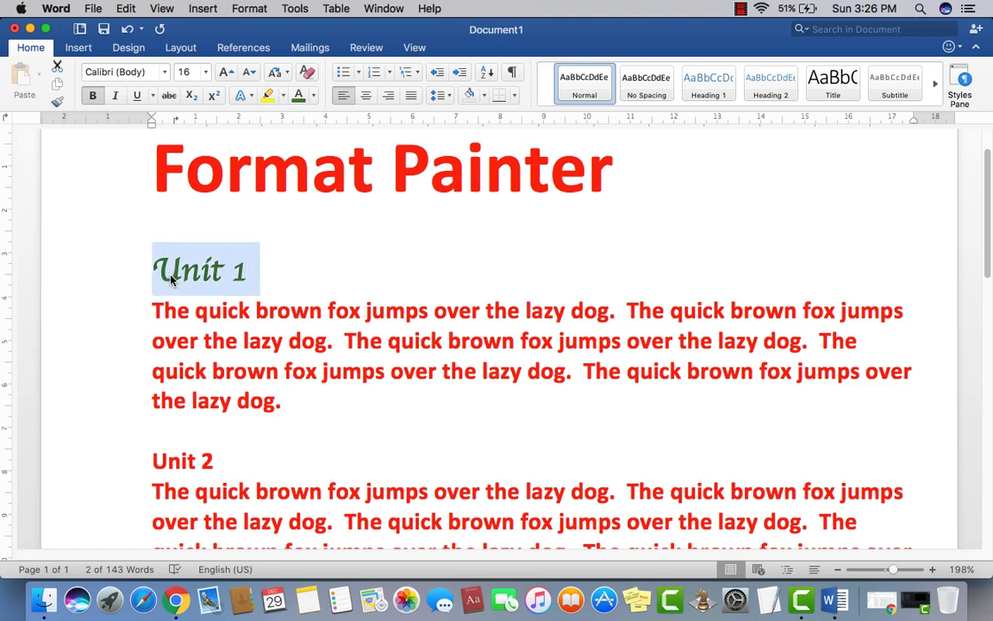
pyautogui.click(268, 465)
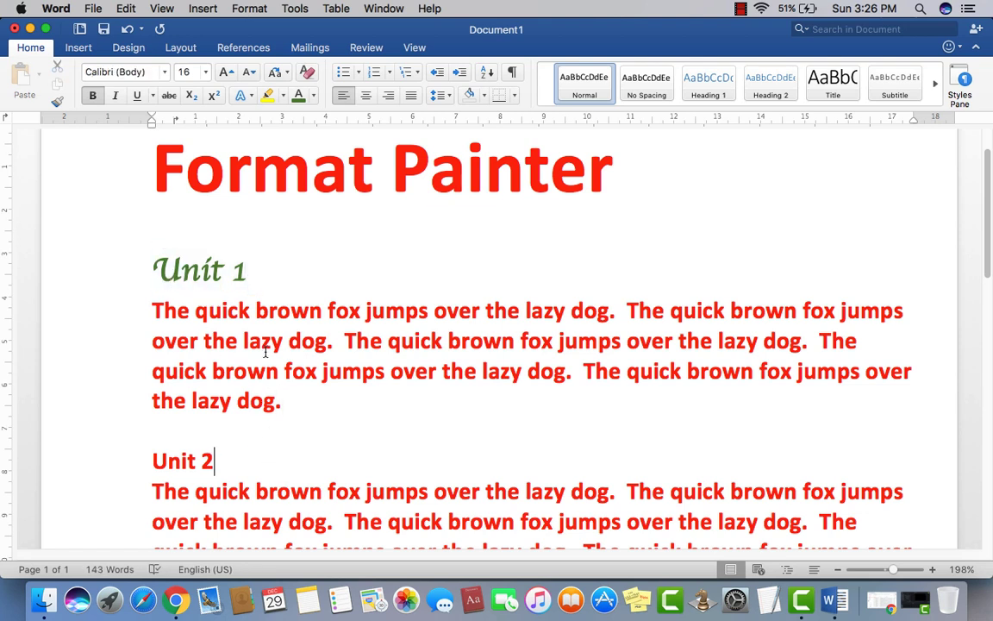
pyautogui.moveTo(258, 269); pyautogui.dragTo(152, 259)
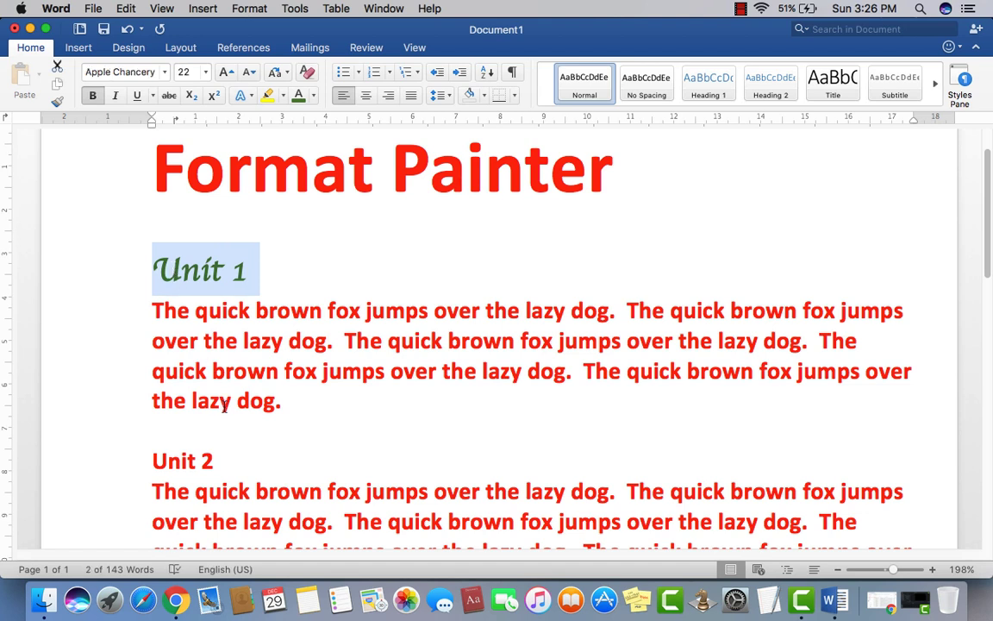
pyautogui.click(247, 366)
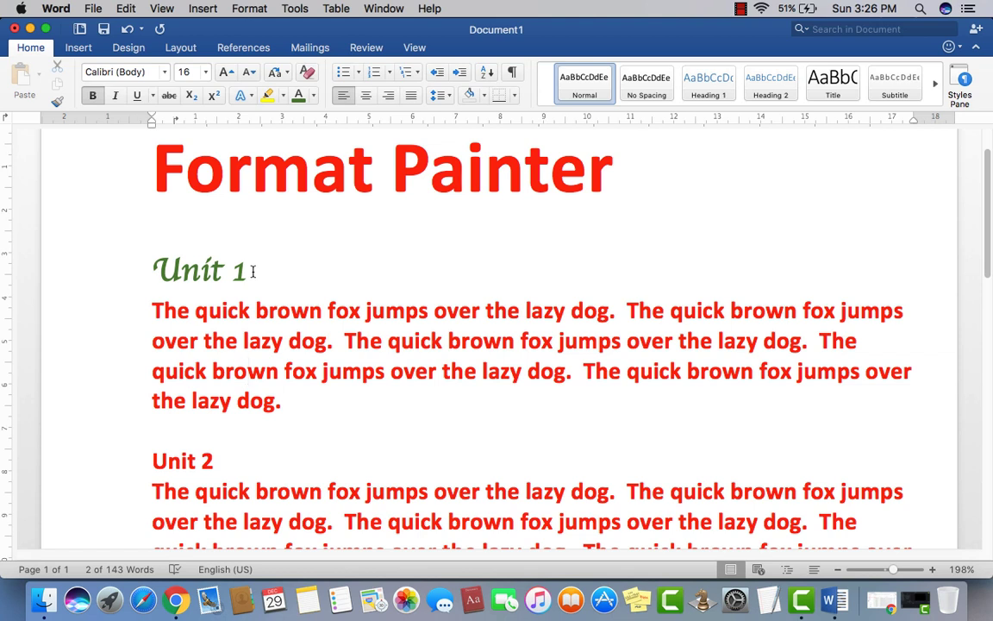
pyautogui.moveTo(252, 271); pyautogui.dragTo(153, 269)
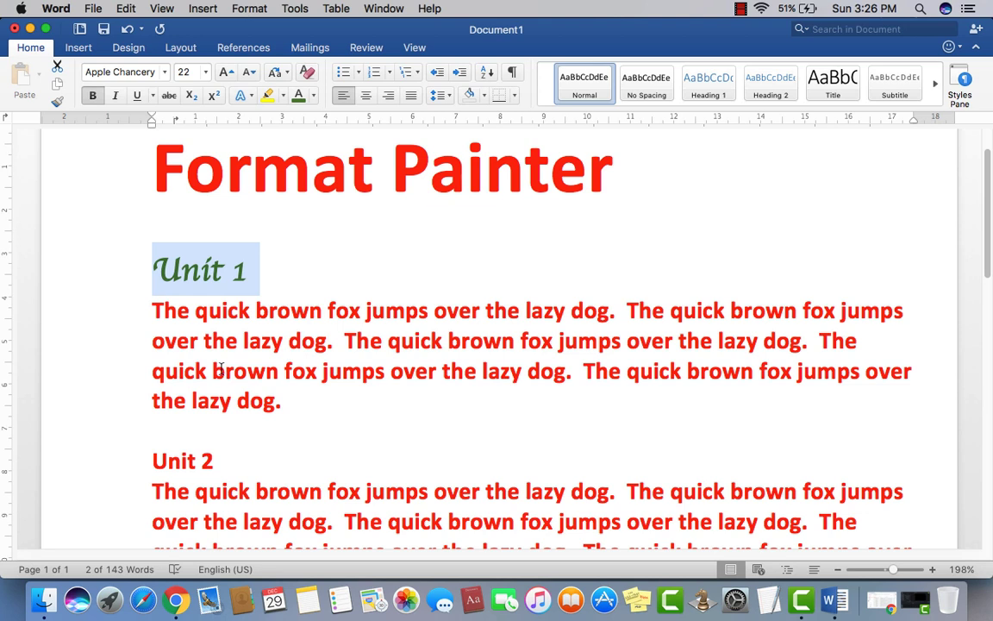
pyautogui.click(249, 341)
pyautogui.moveTo(257, 266); pyautogui.dragTo(151, 266)
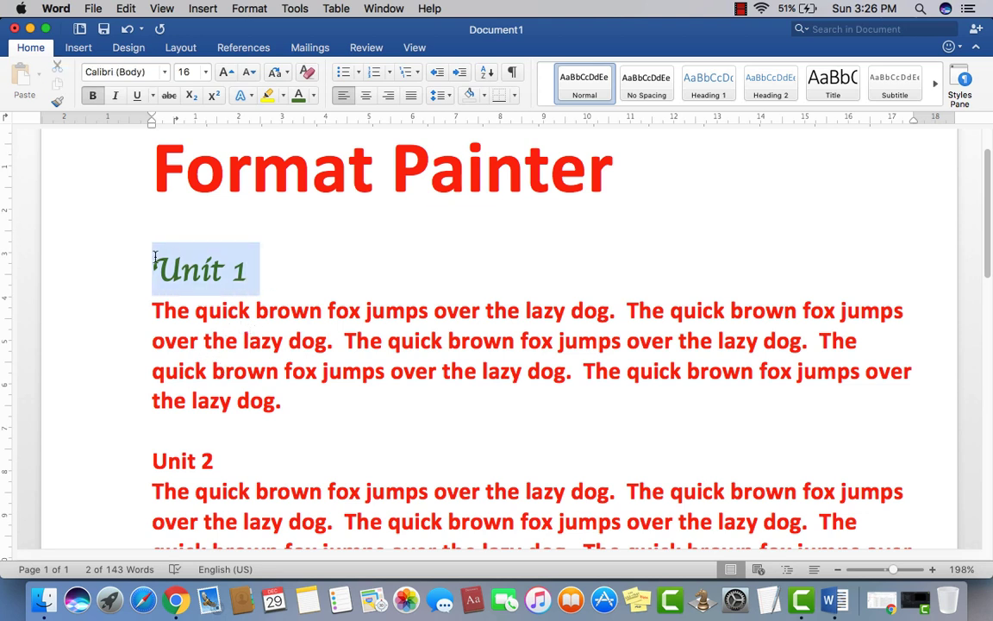
pyautogui.click(54, 105)
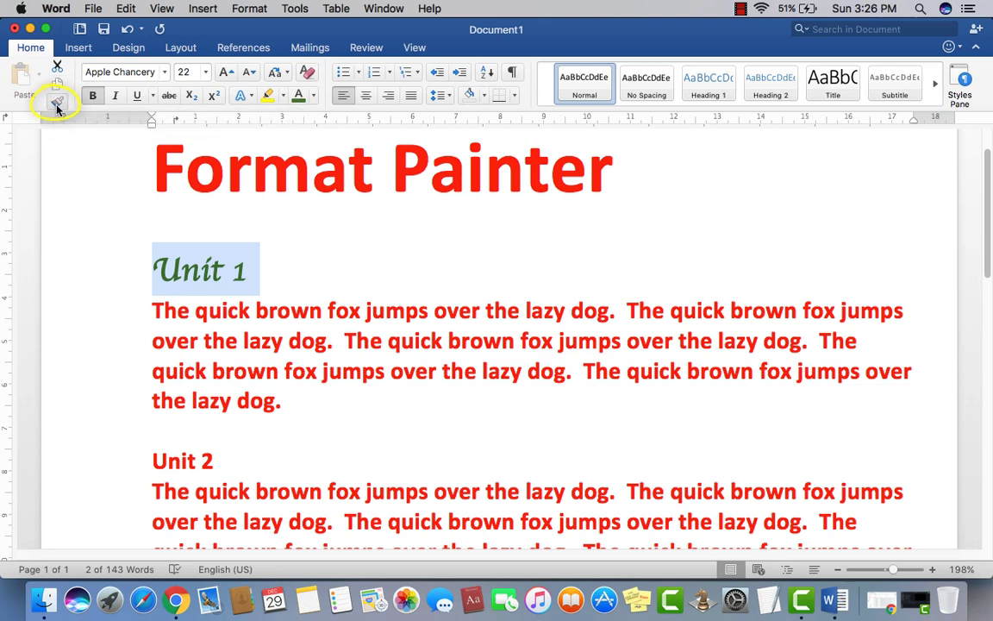
# Paint the Unit 1 formatting onto the 'Unit 2' heading
pyautogui.click(57, 105)
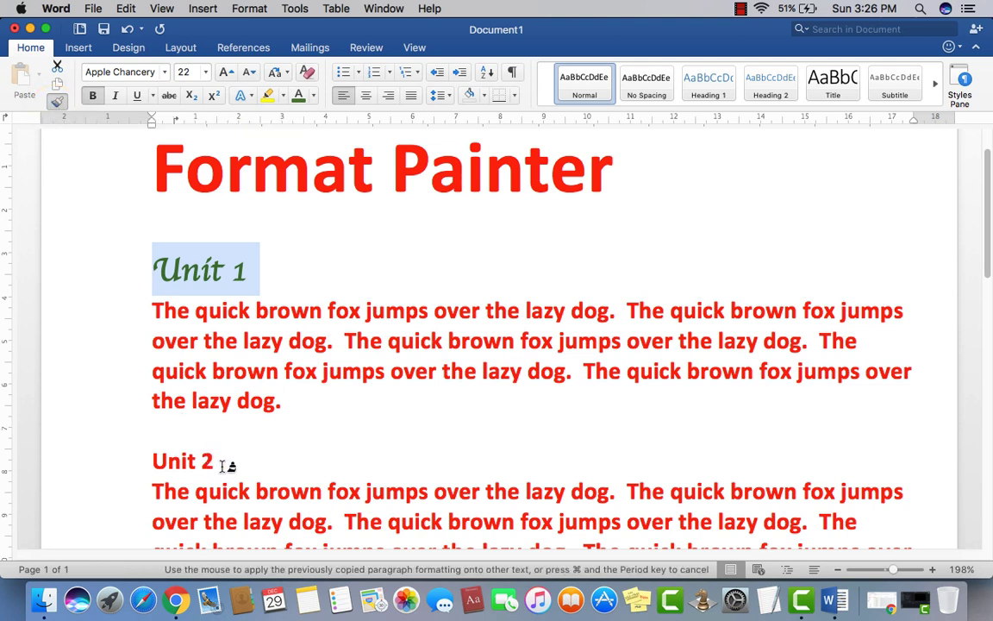
pyautogui.moveTo(224, 463); pyautogui.dragTo(153, 463)
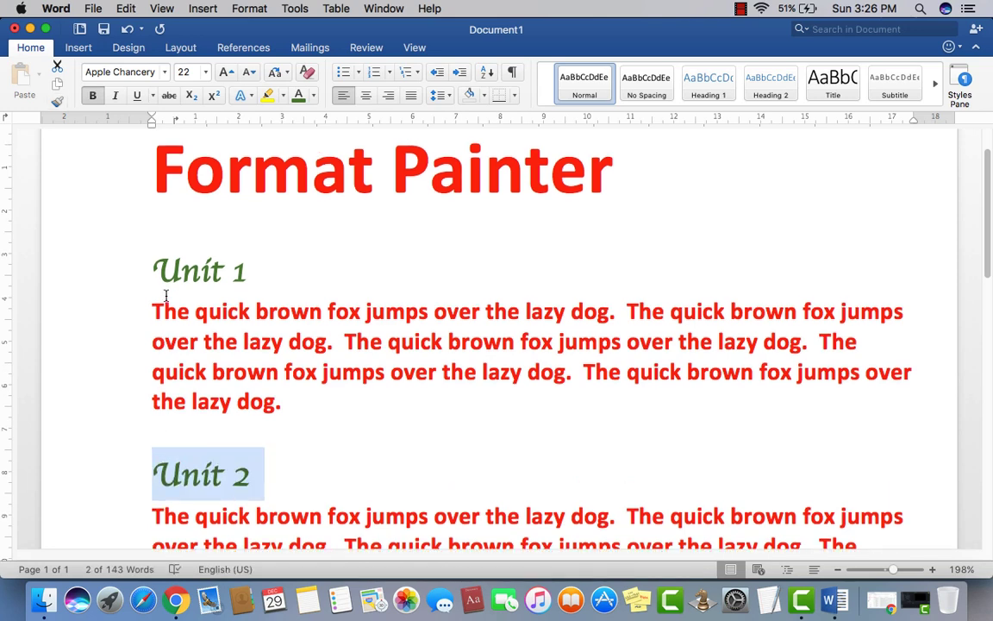
pyautogui.scroll(2, 164, 298)
pyautogui.scroll(-5, 166, 294)
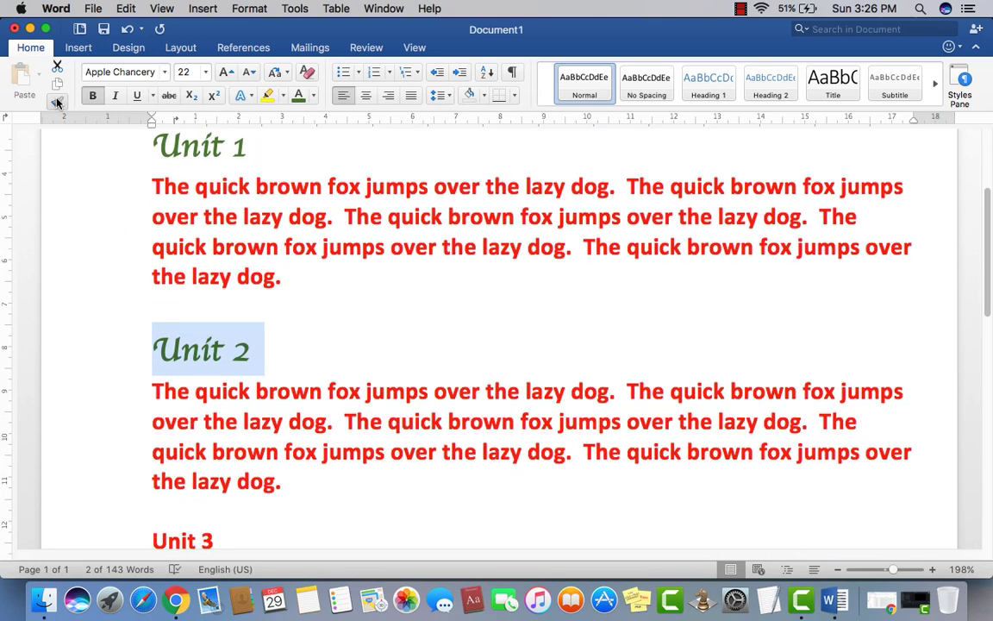
# Paint the same green Apple Chancery style onto 'Unit 3' and the final 'dog.'
pyautogui.click(57, 101)
pyautogui.scroll(-3, 206, 525)
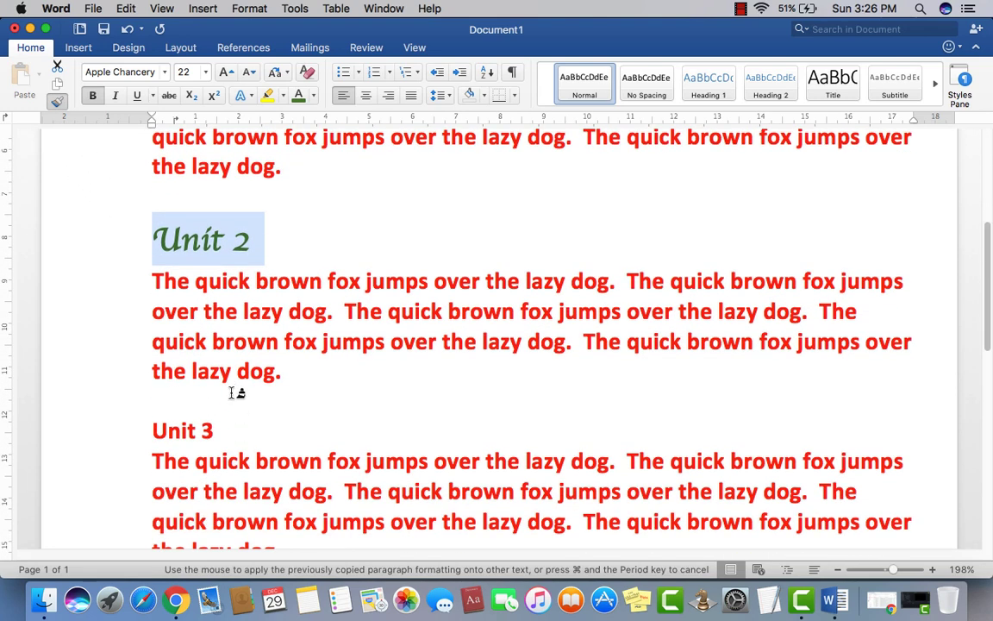
pyautogui.moveTo(214, 430); pyautogui.dragTo(150, 428)
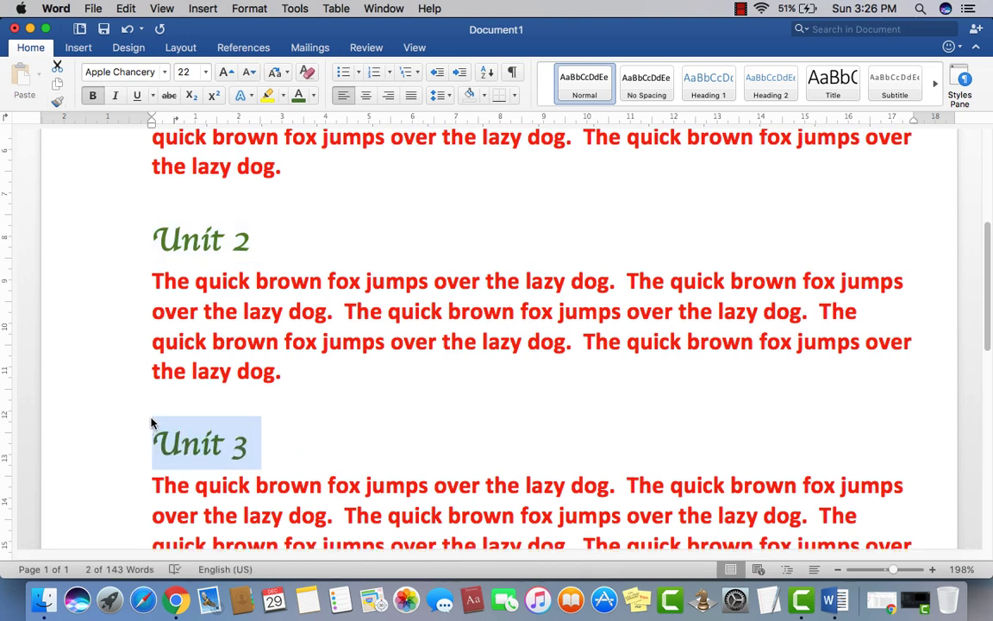
pyautogui.click(55, 103)
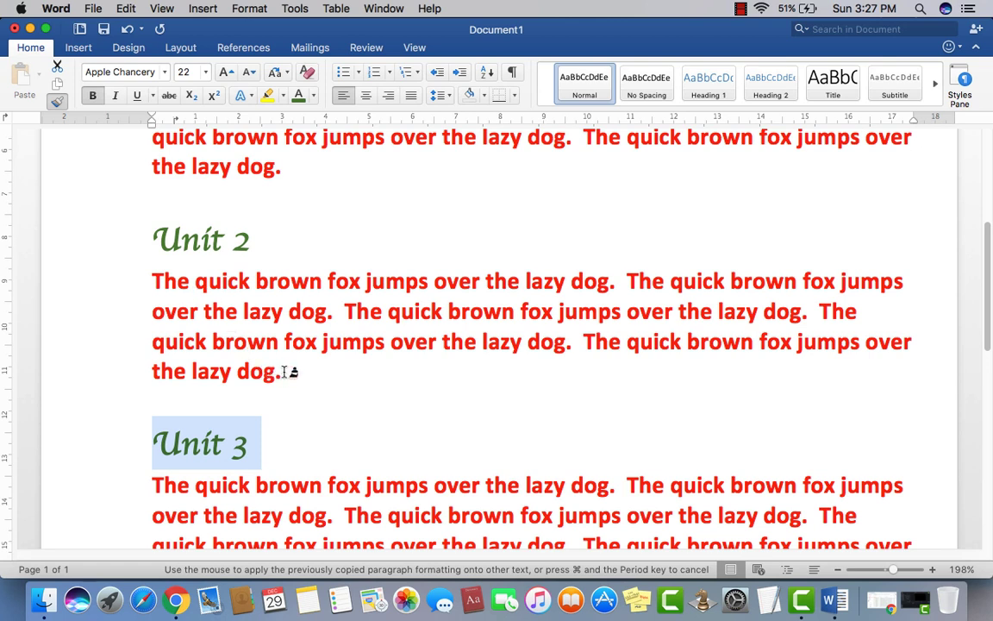
pyautogui.moveTo(287, 376); pyautogui.dragTo(236, 371)
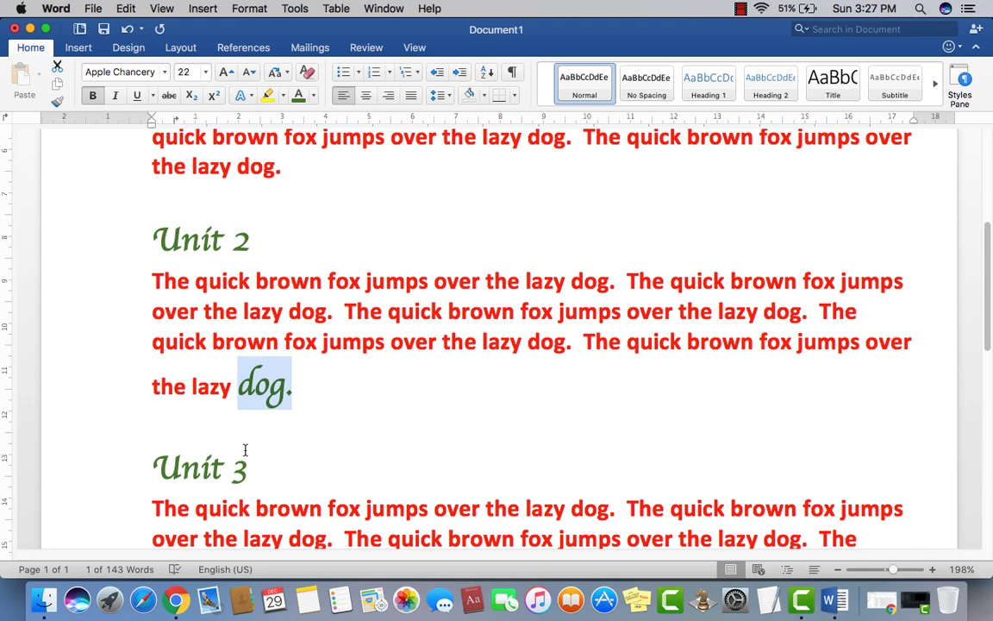
# Undo the heading style on 'dog.' and cancel the pending Format Painter copy
pyautogui.click(126, 29)
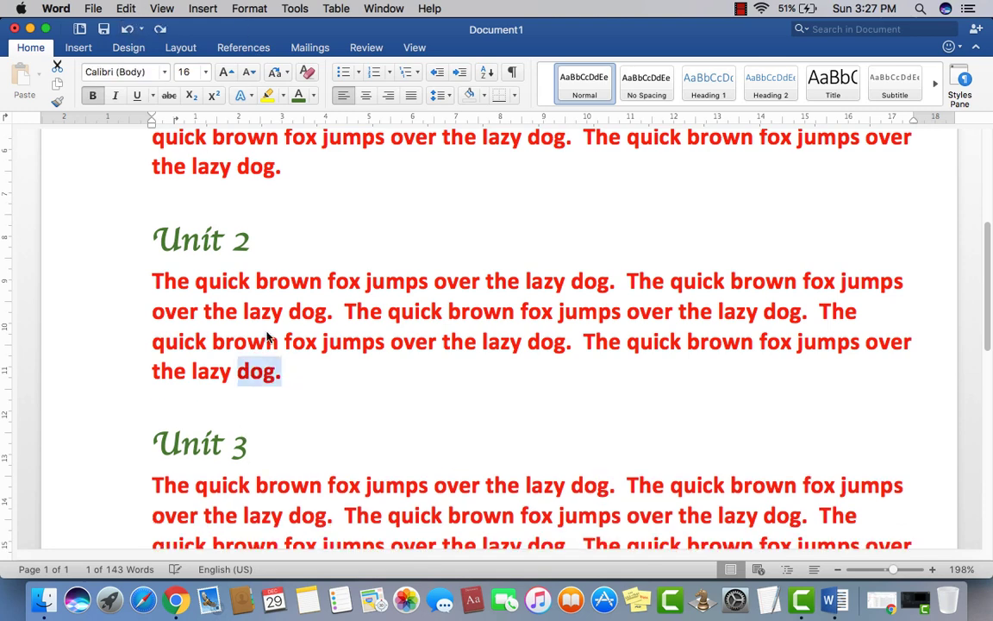
pyautogui.scroll(-4, 288, 406)
pyautogui.scroll(5, 288, 409)
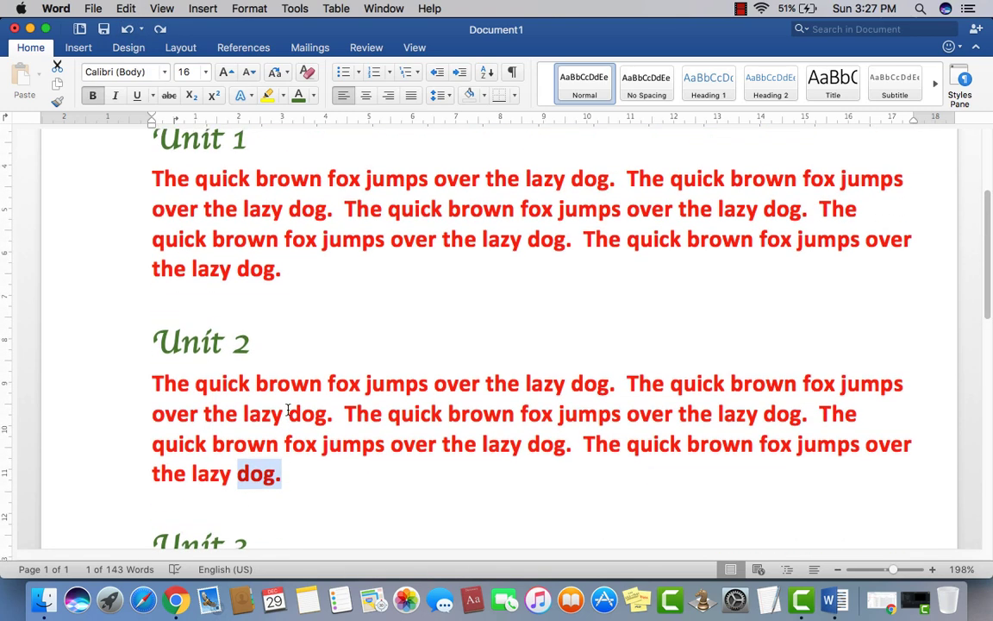
pyautogui.scroll(3, 288, 410)
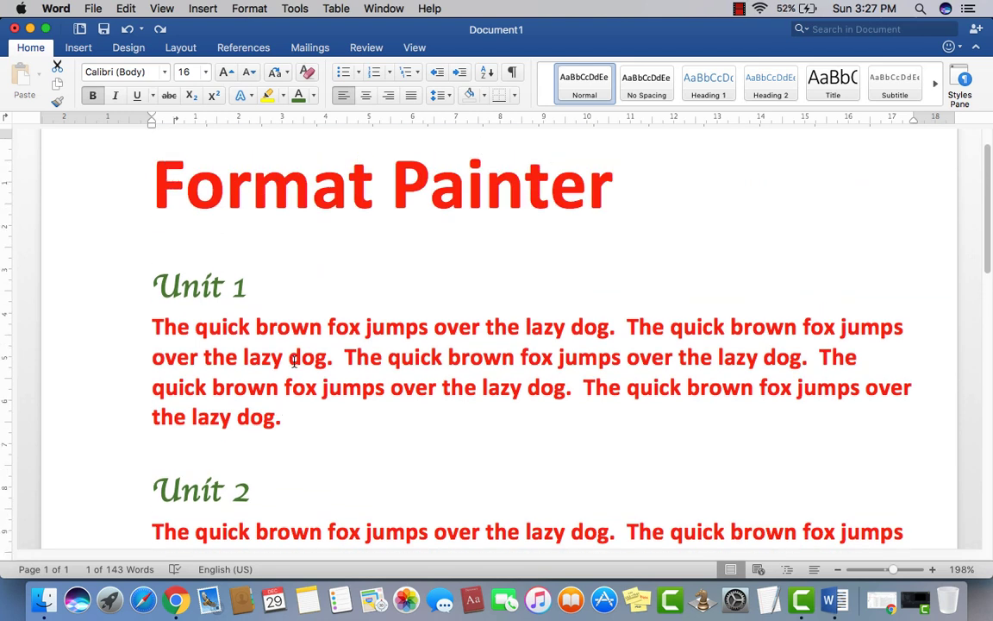
pyautogui.click(59, 106)
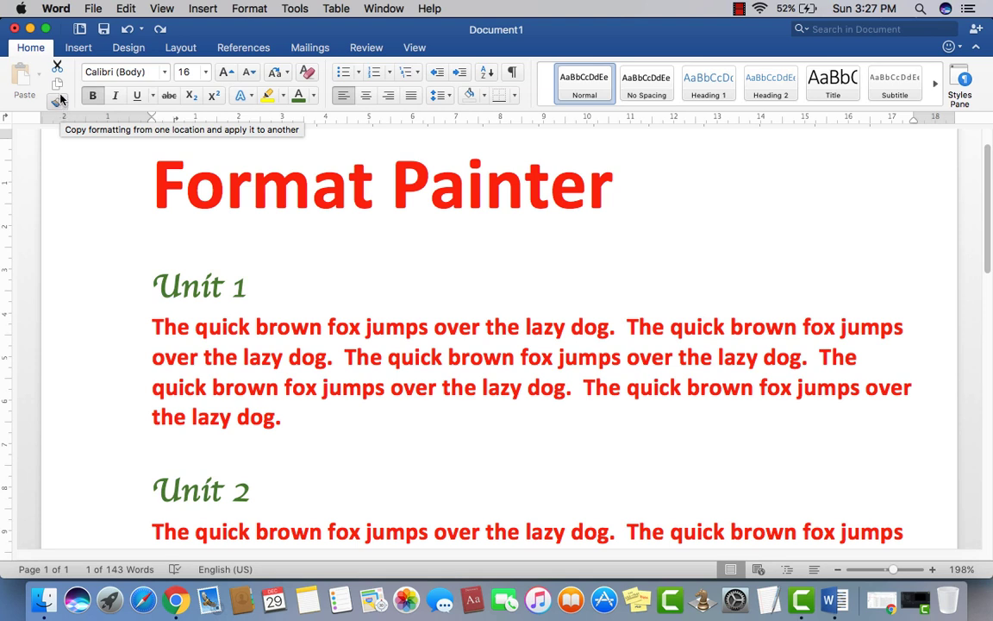
pyautogui.click(53, 104)
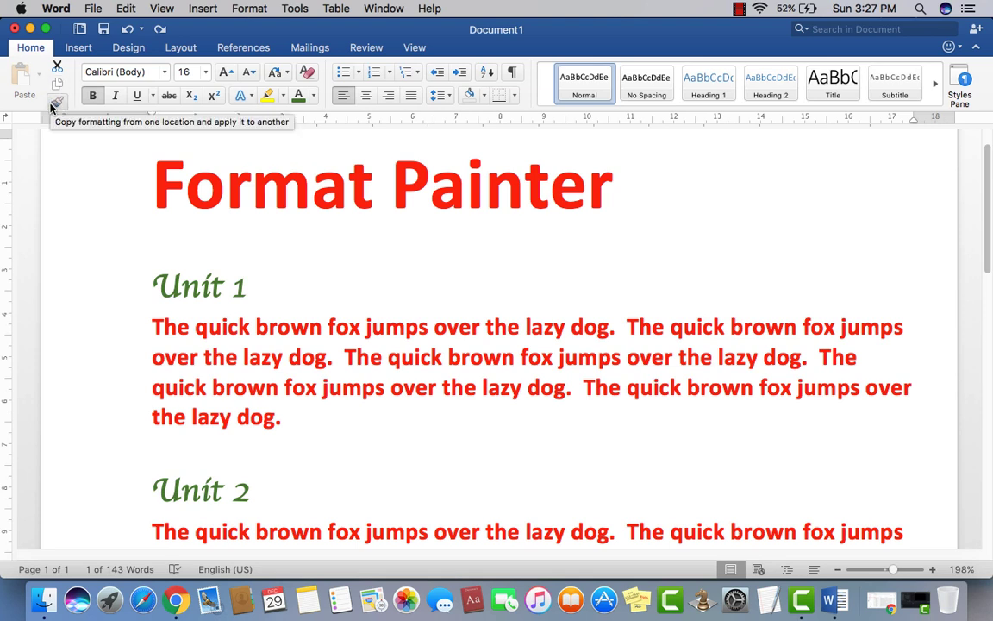